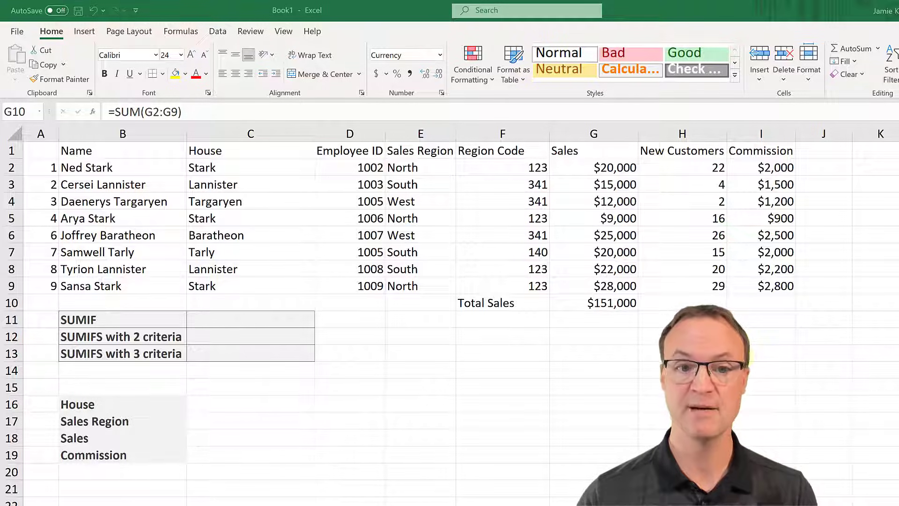
Inspect the =SUM(G2:G9) formula behind the Total Sales cell G10.
click(608, 303)
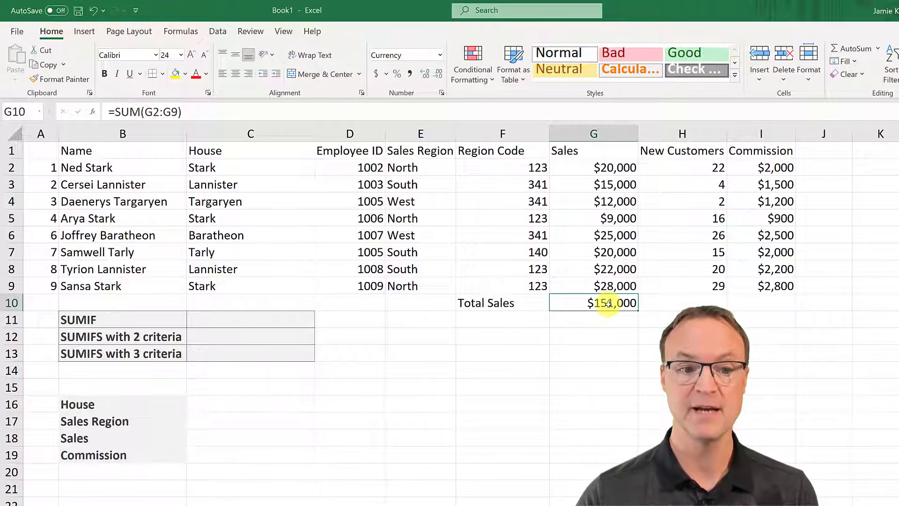
double_click(608, 303)
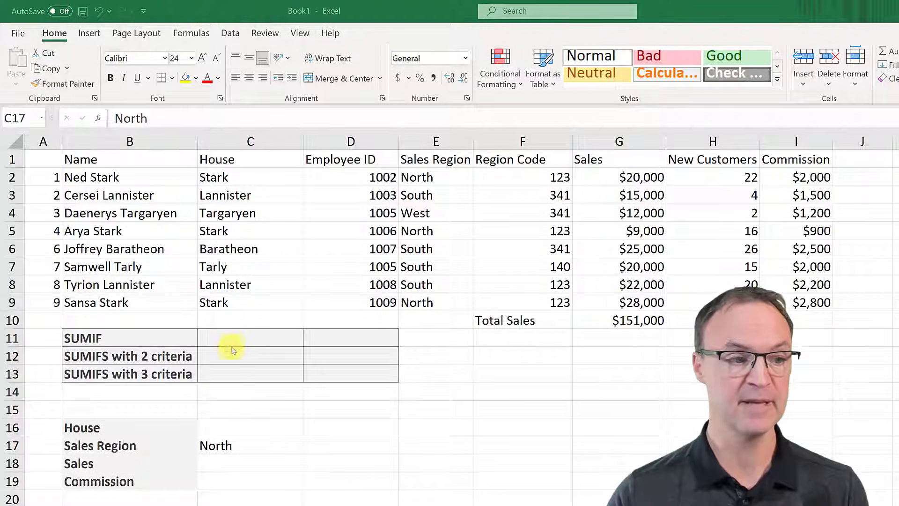
Enter =SUMIF(E2:E9,"North",G2:G9) in C11 to total the North region's sales.
key(alt+Tab)
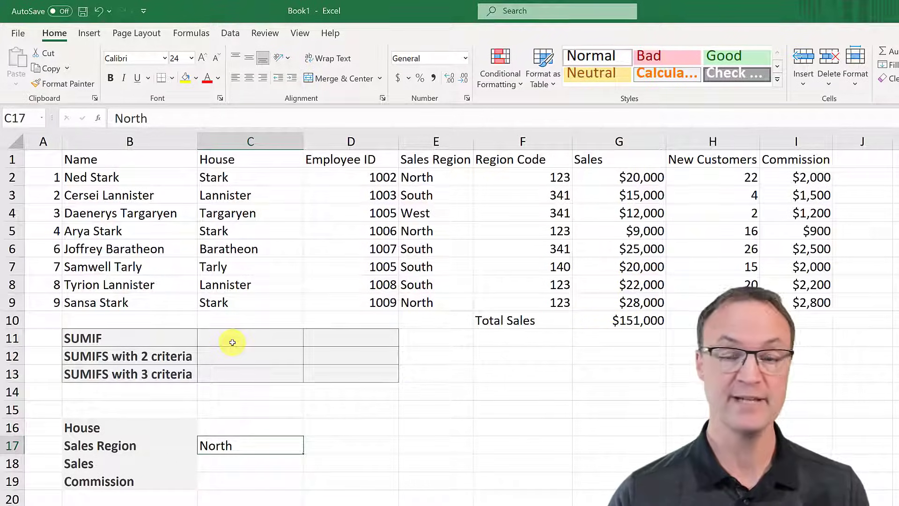
click(232, 343)
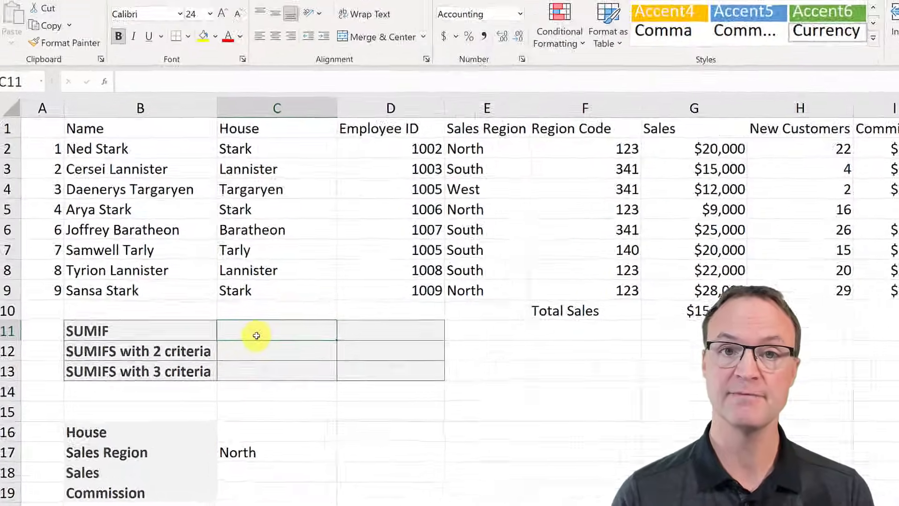
text(=sum)
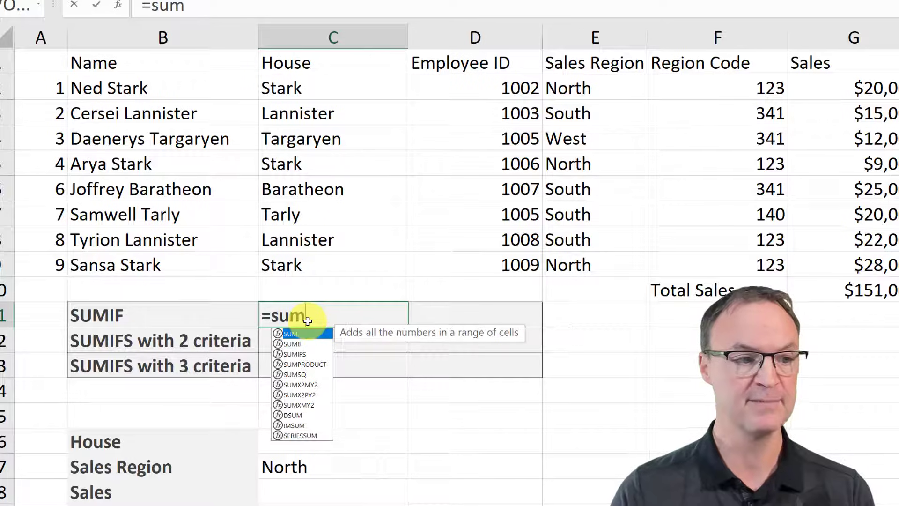
double_click(299, 344)
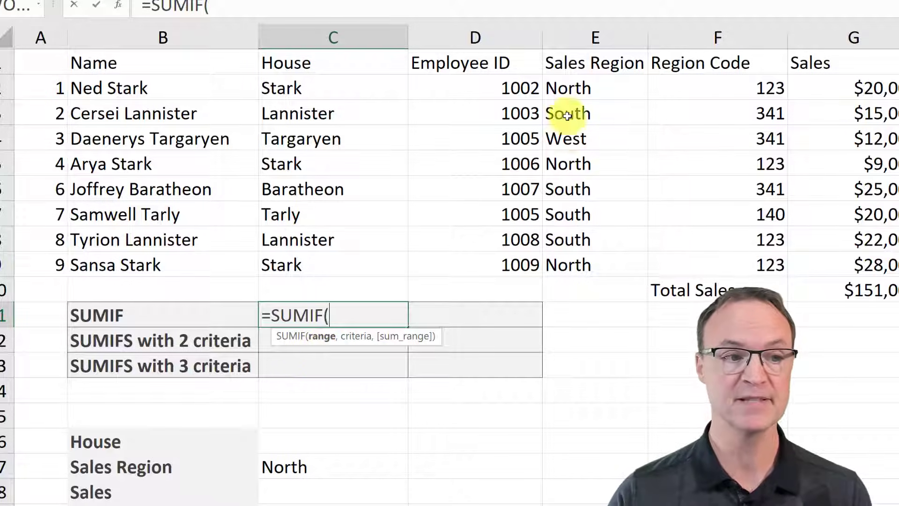
drag(568, 88, 576, 278)
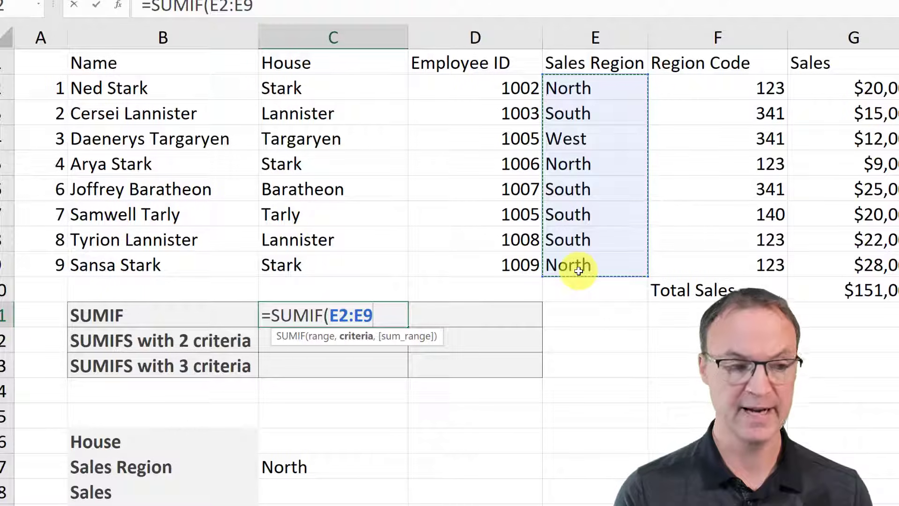
text(,)
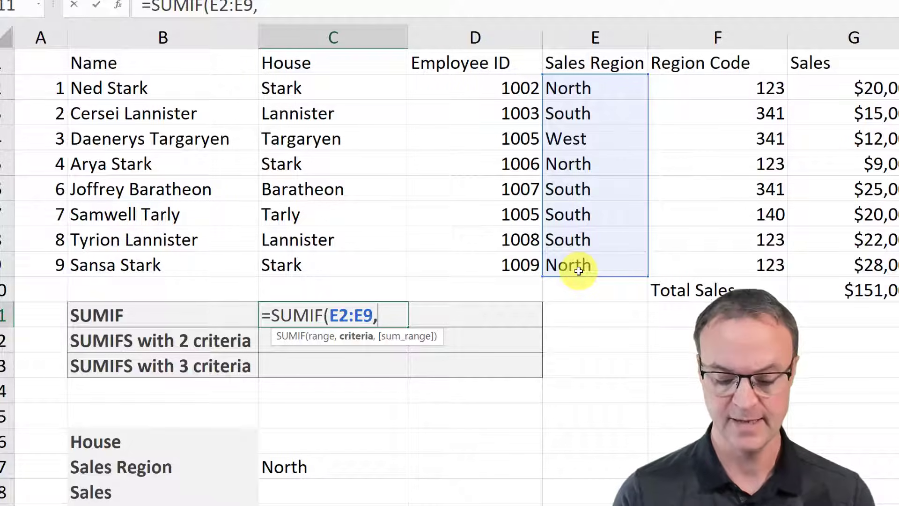
text(")
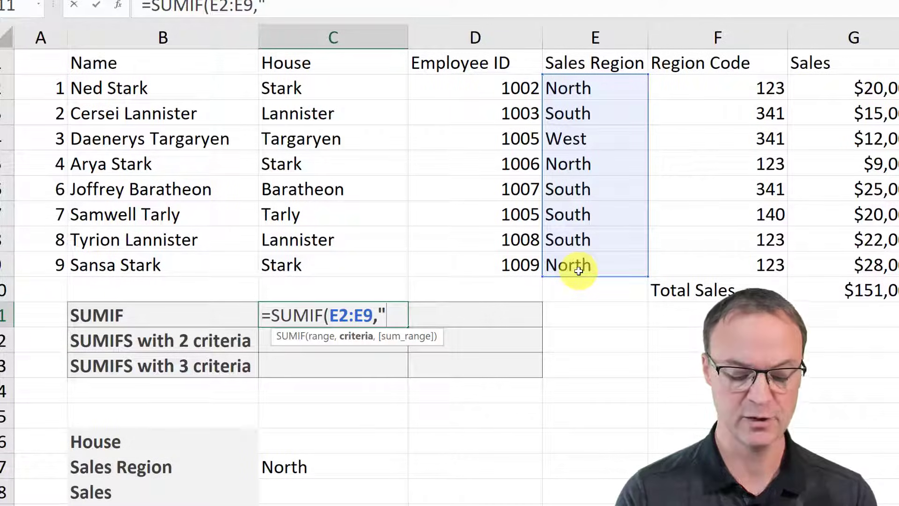
text(North")
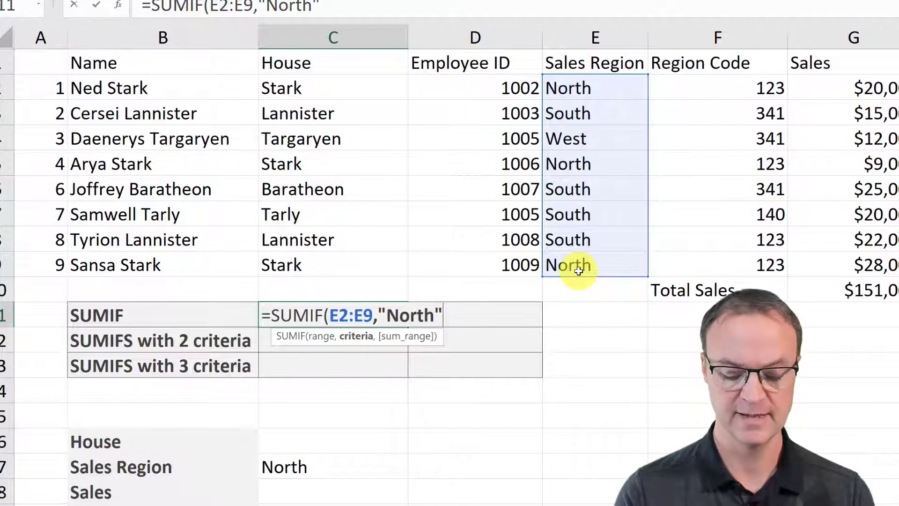
text(,)
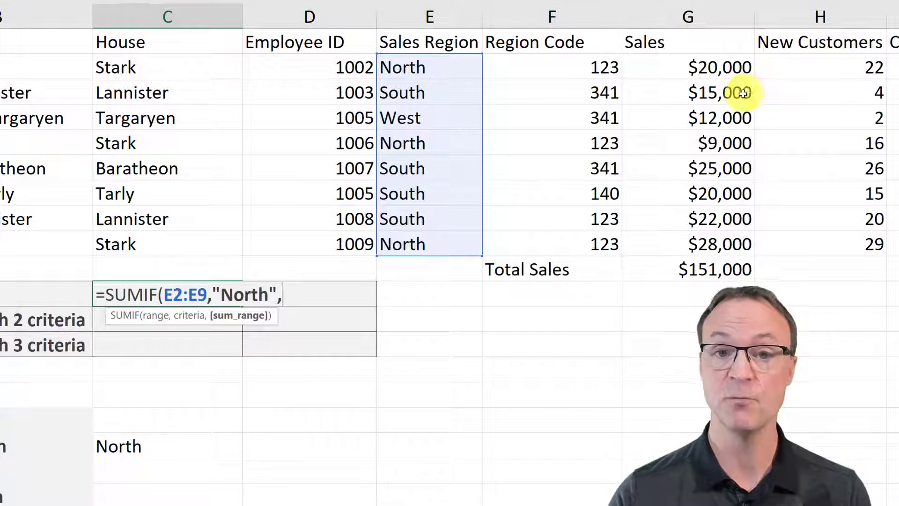
drag(718, 66, 715, 242)
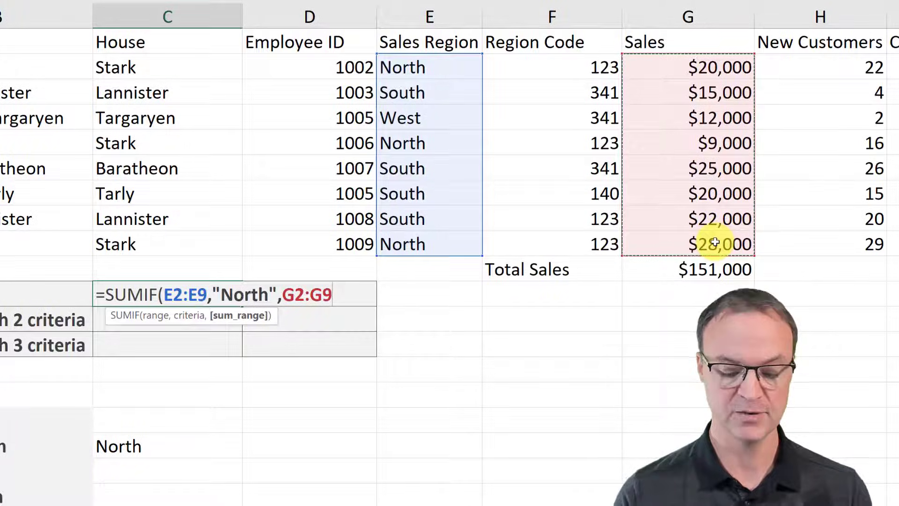
text())
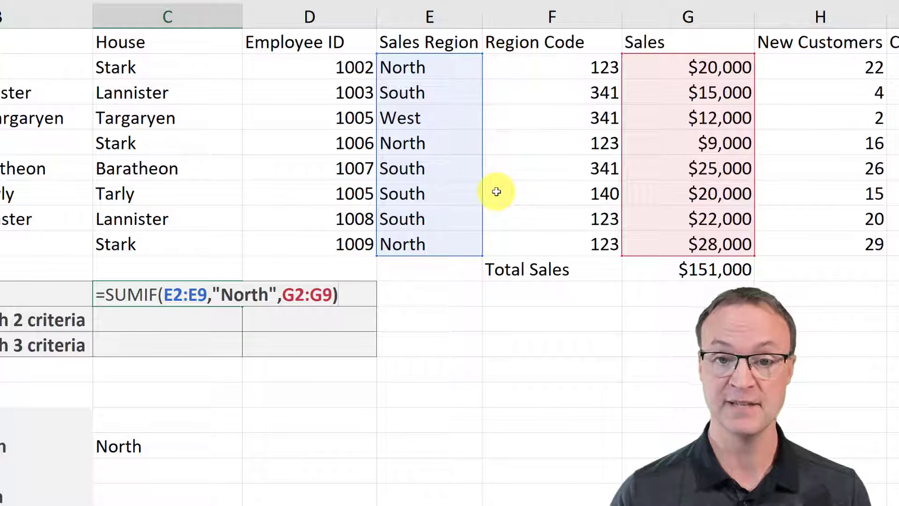
key(Return)
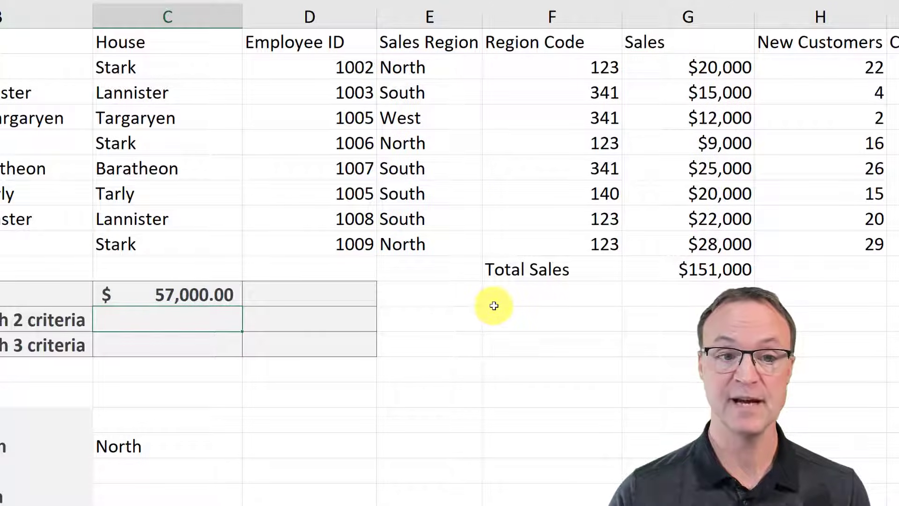
Check the North sales of $20,000, $9,000 and $28,000 against the $57,000.00 result.
click(719, 66)
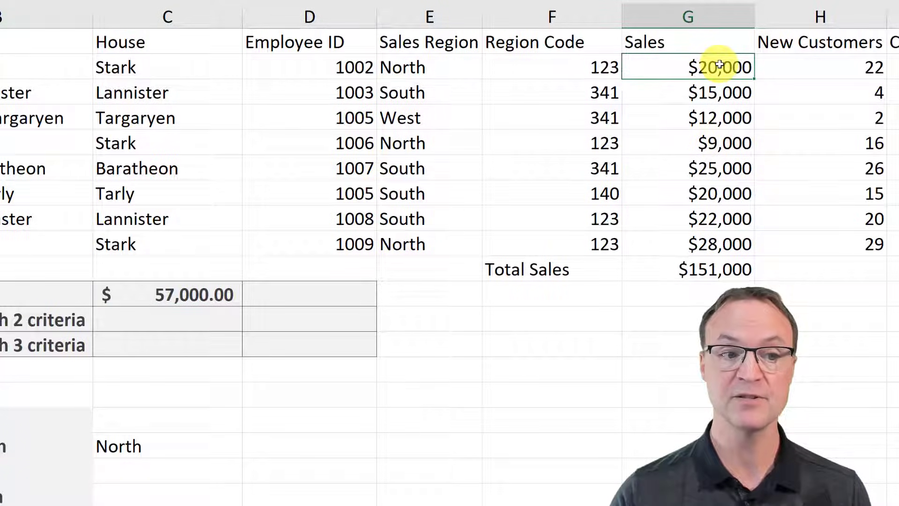
click(721, 144)
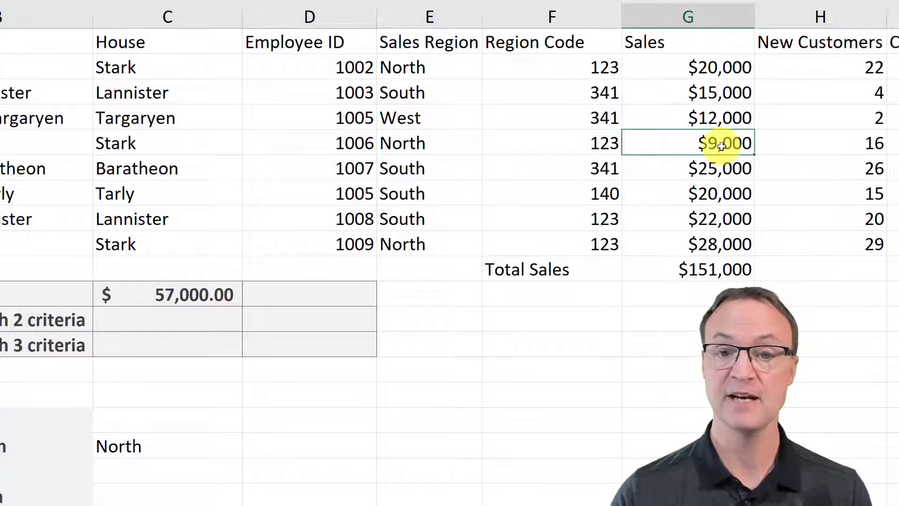
click(714, 249)
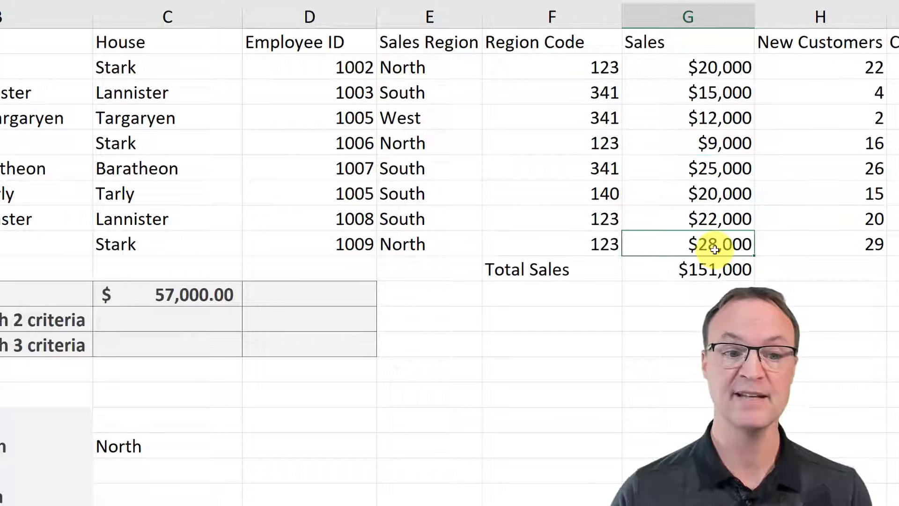
click(206, 291)
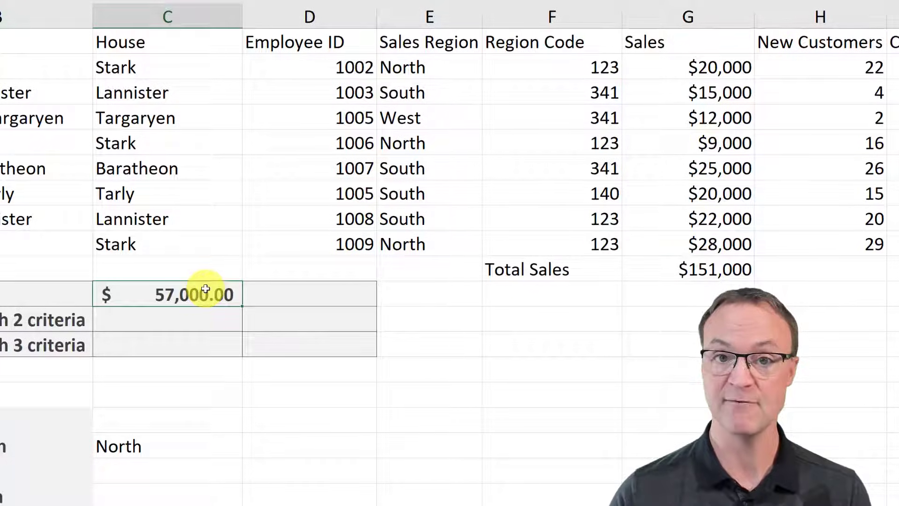
click(288, 298)
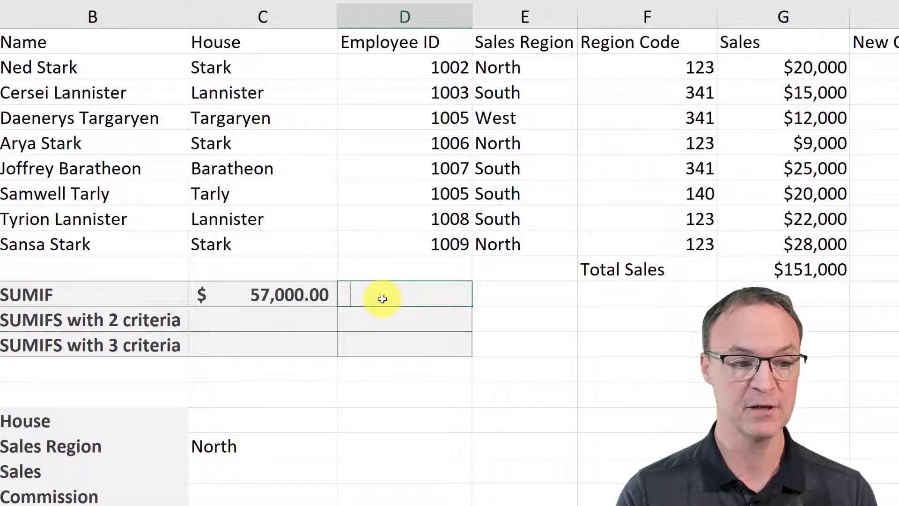
Enter =SUMIF(E2:E9,C17,G2:G9) in D11, taking the region criterion from cell C17.
text(=sum)
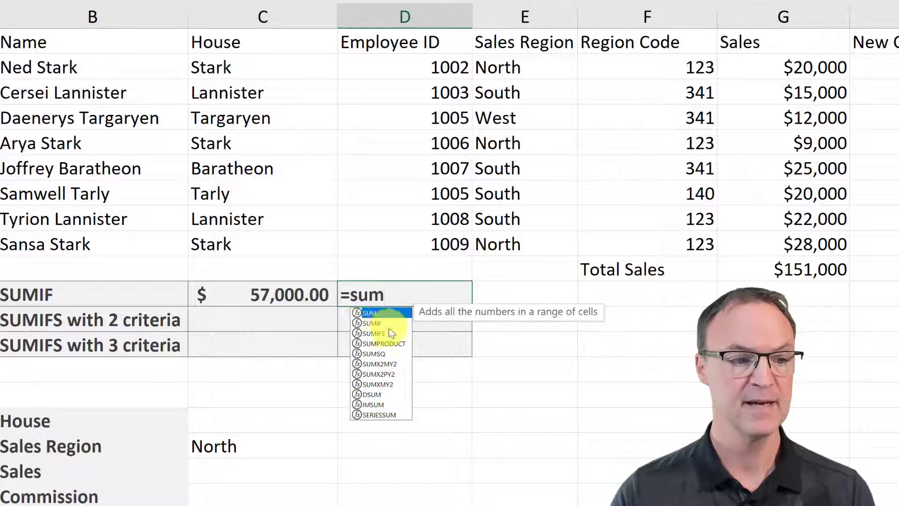
click(375, 324)
double_click(374, 323)
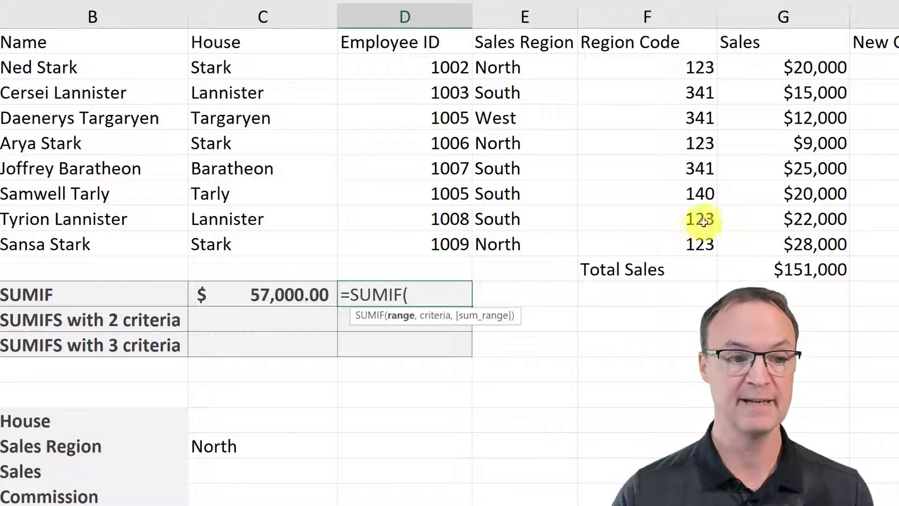
drag(509, 78, 515, 250)
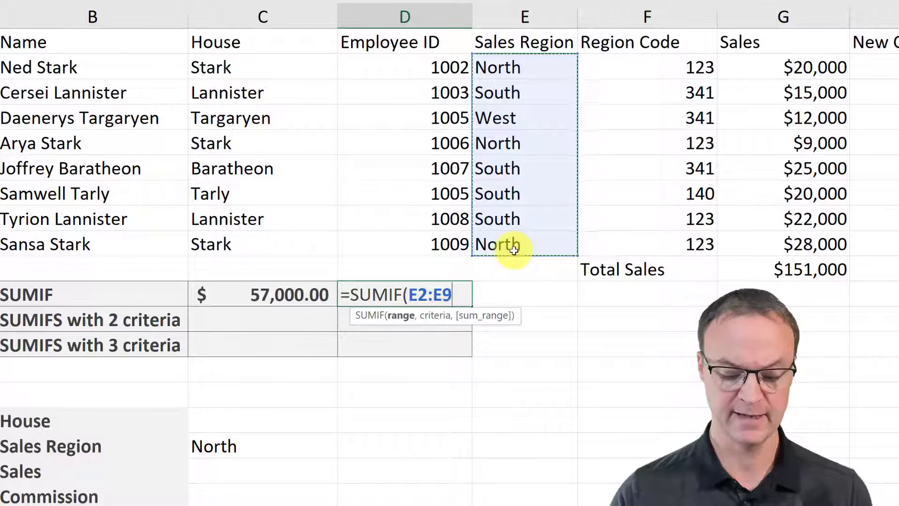
text(,)
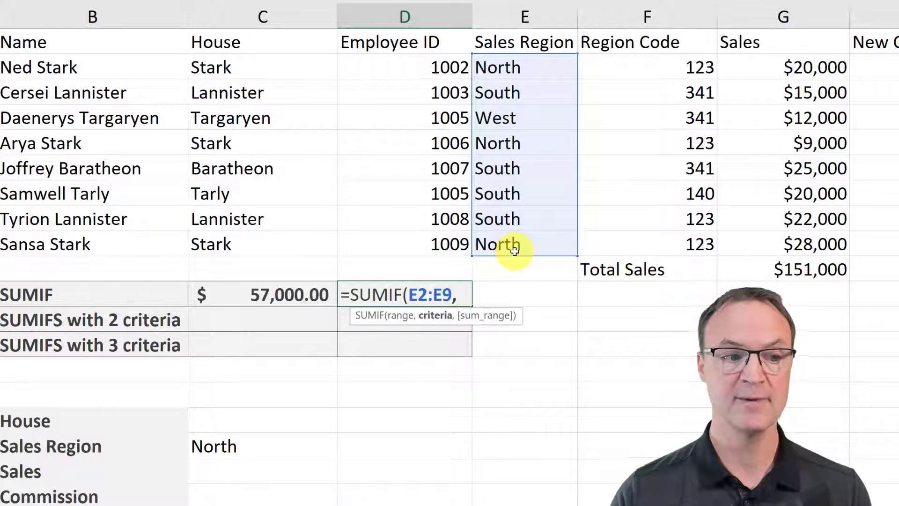
click(221, 450)
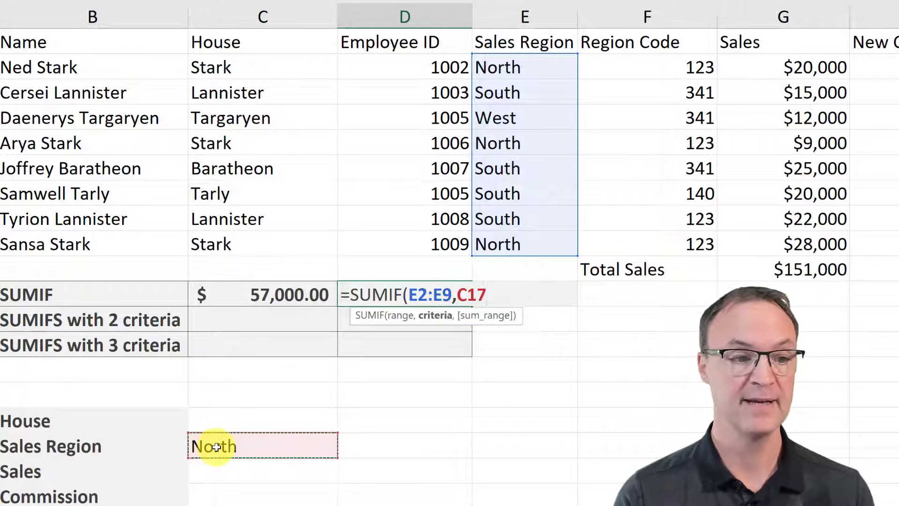
text(,)
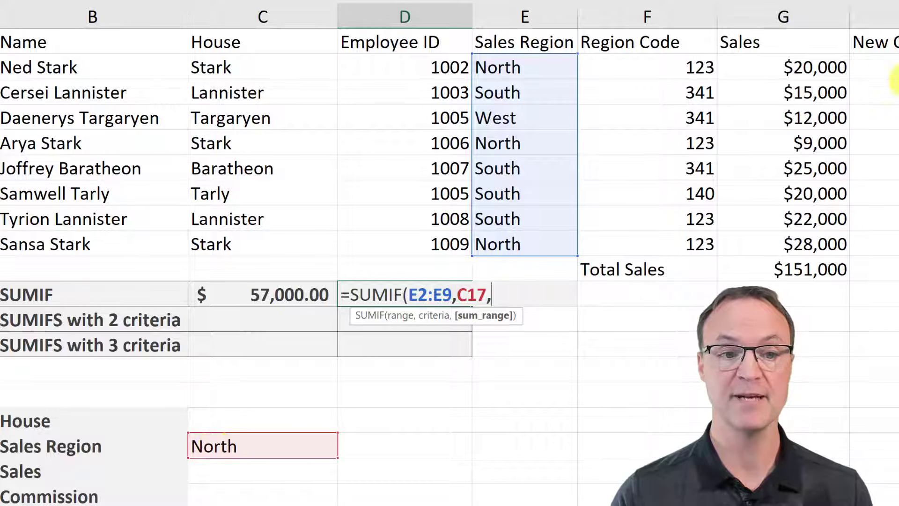
drag(824, 67, 802, 244)
text())
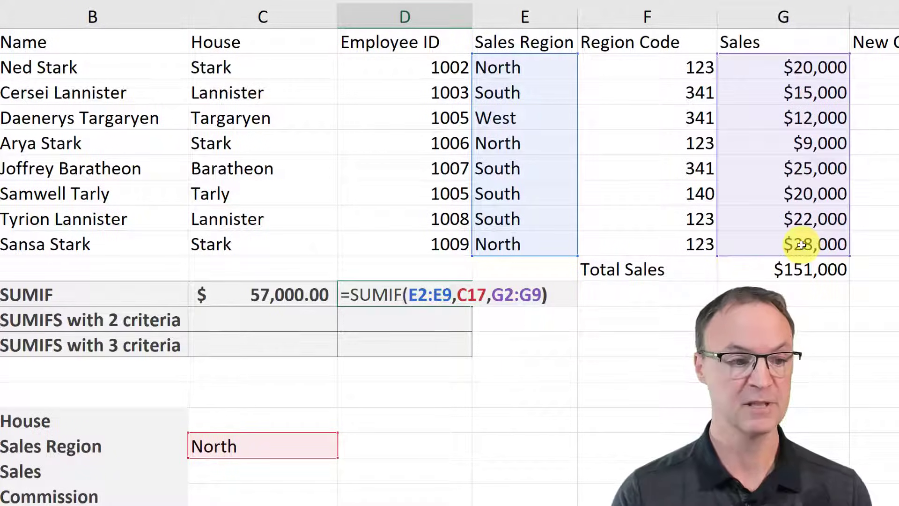
key(Return)
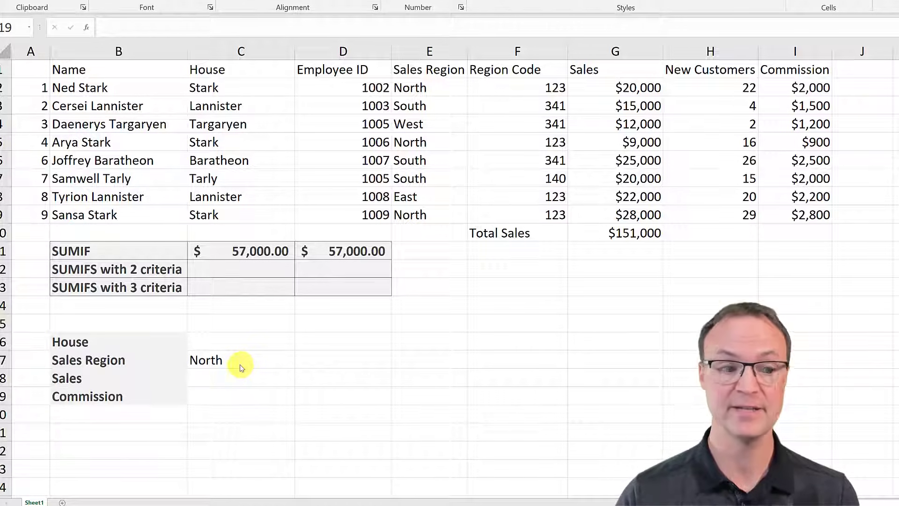
Replace North with South in C17 so D11 recalculates to $60,000.00.
click(218, 361)
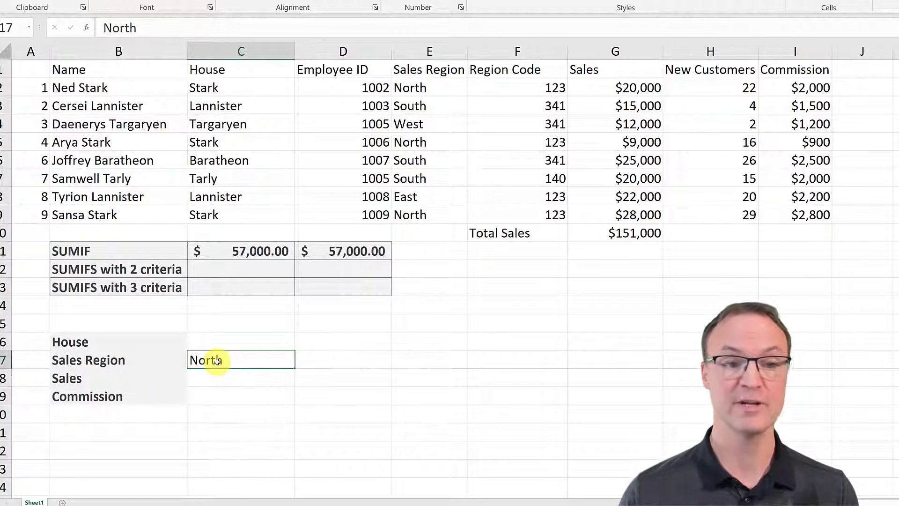
text(South)
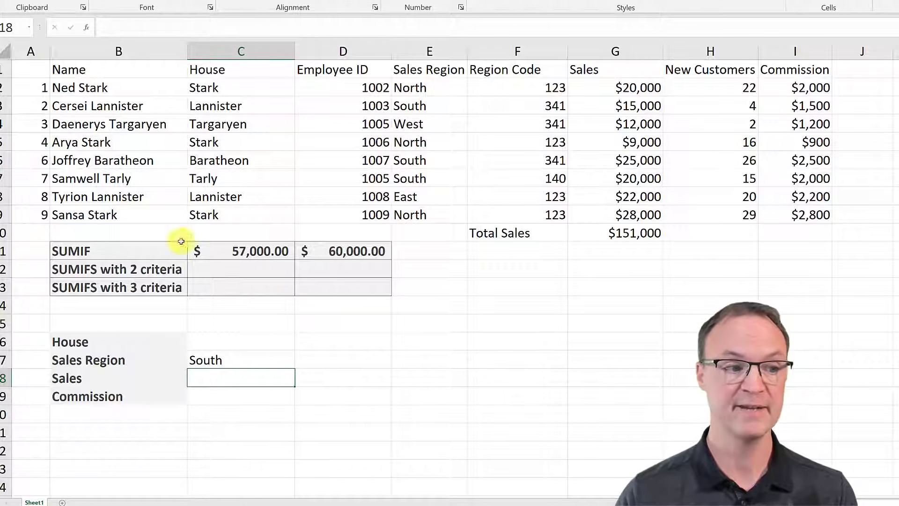
click(93, 252)
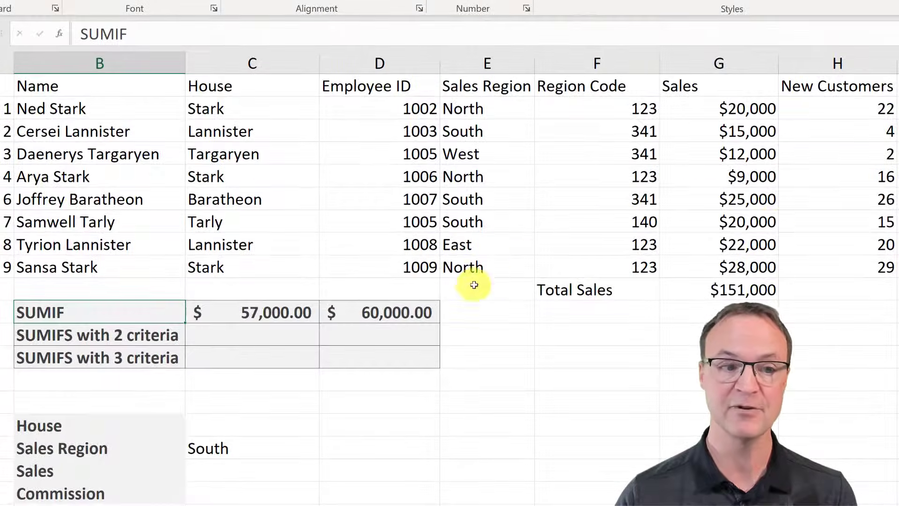
Enter =SUMIFS(G2:G9,C2:C9,"Lannister",H2:H9,">10") in C12, returning $22,000.00.
click(262, 338)
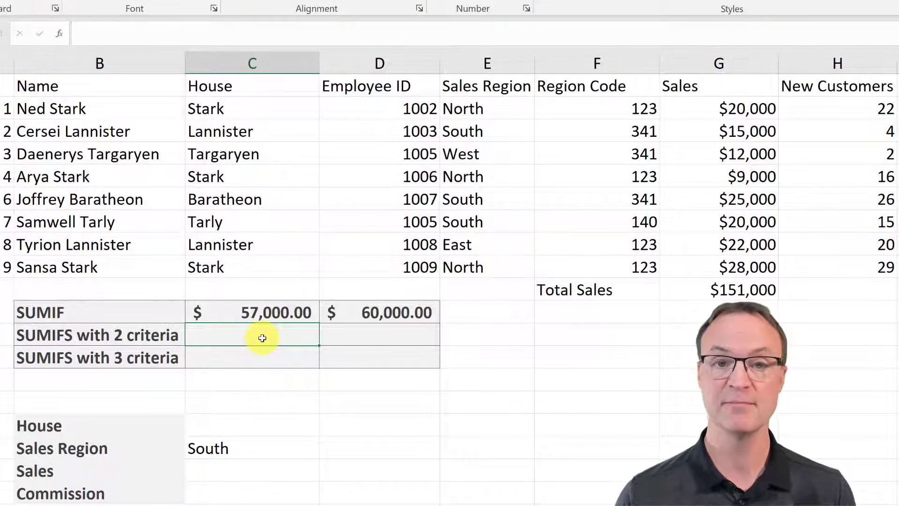
text(=)
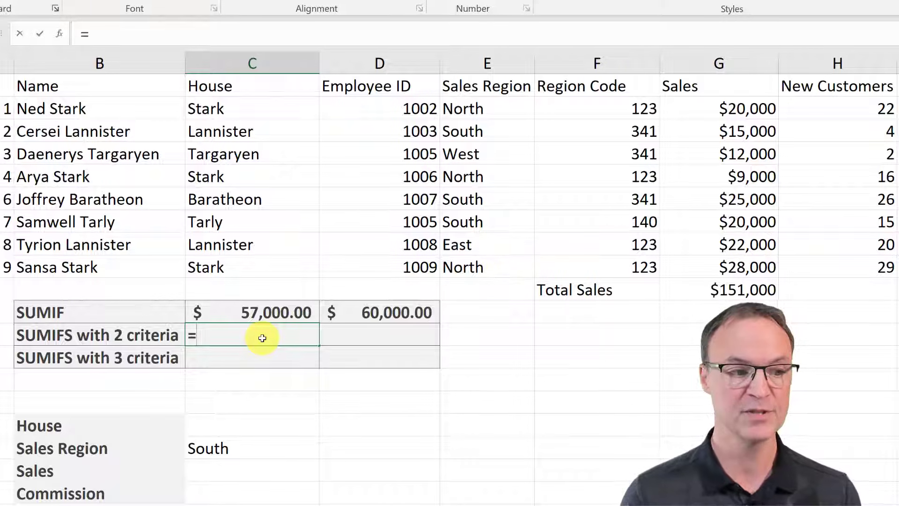
text(sumi)
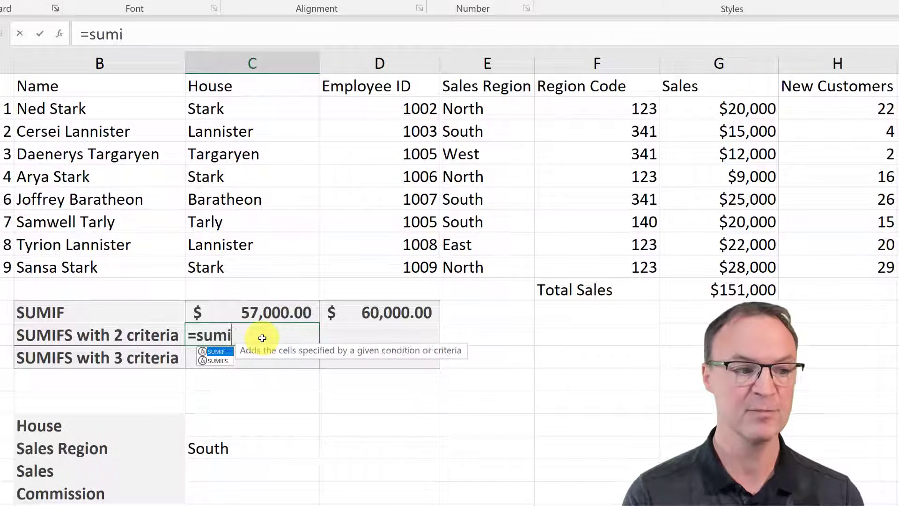
text(fs()
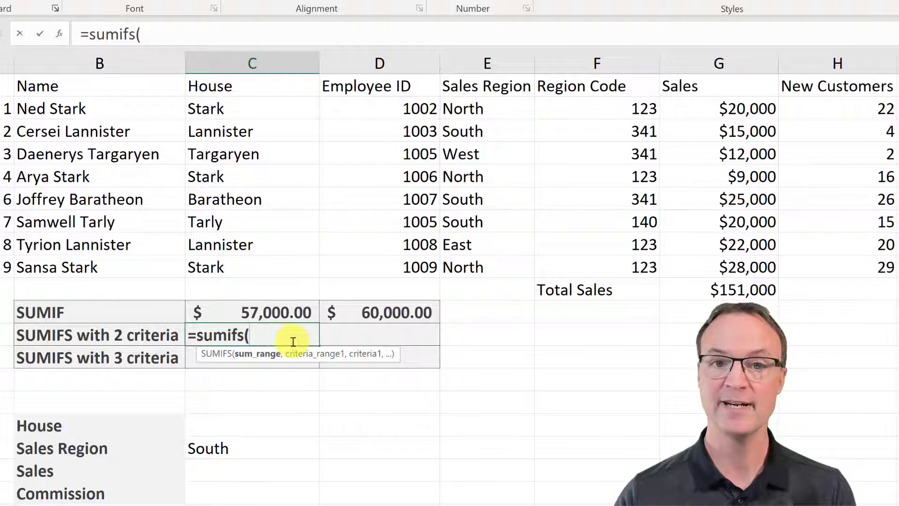
drag(741, 110, 741, 268)
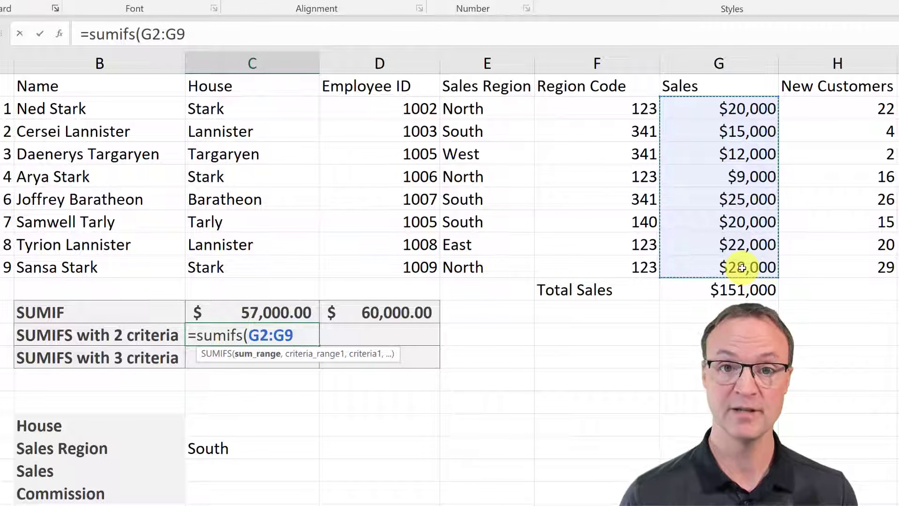
text(,)
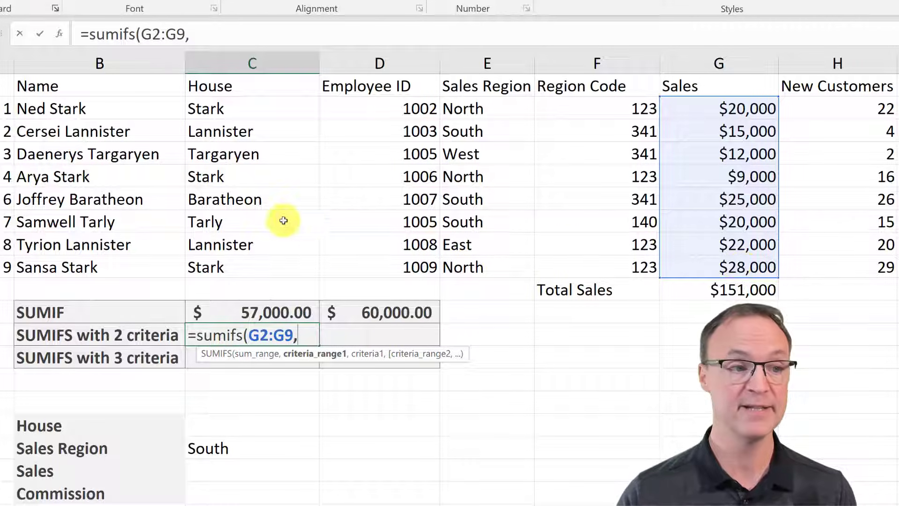
drag(225, 111, 228, 265)
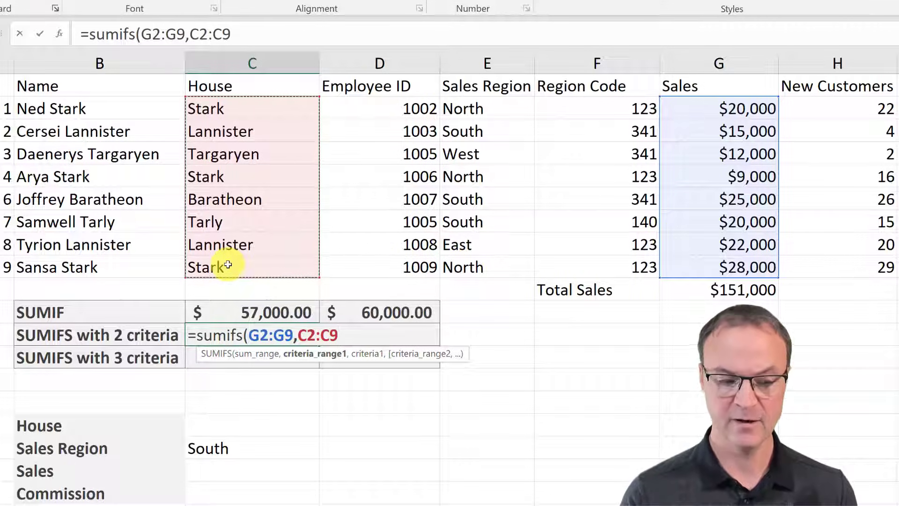
text(,)
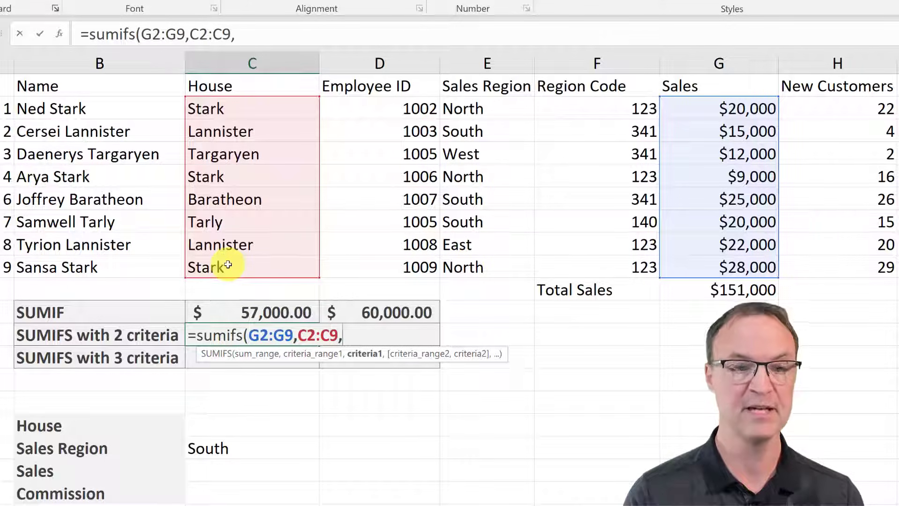
text(")
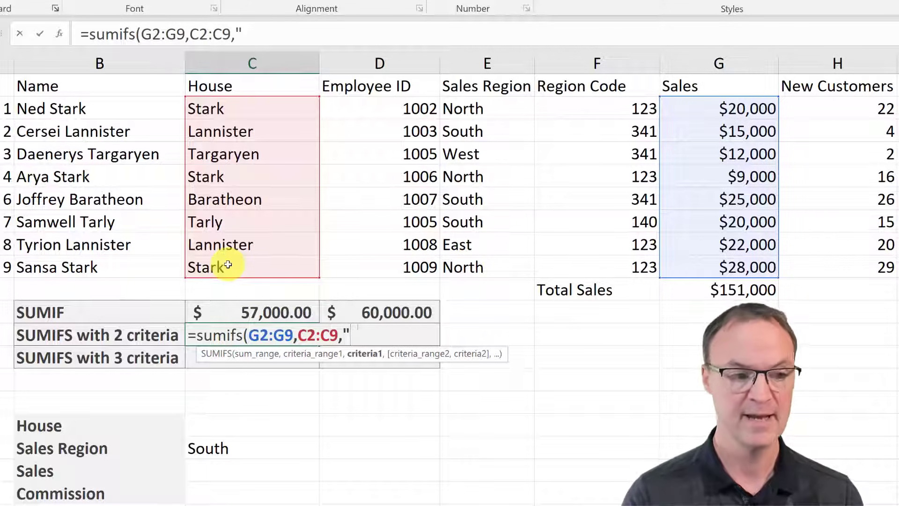
text(Lannister)
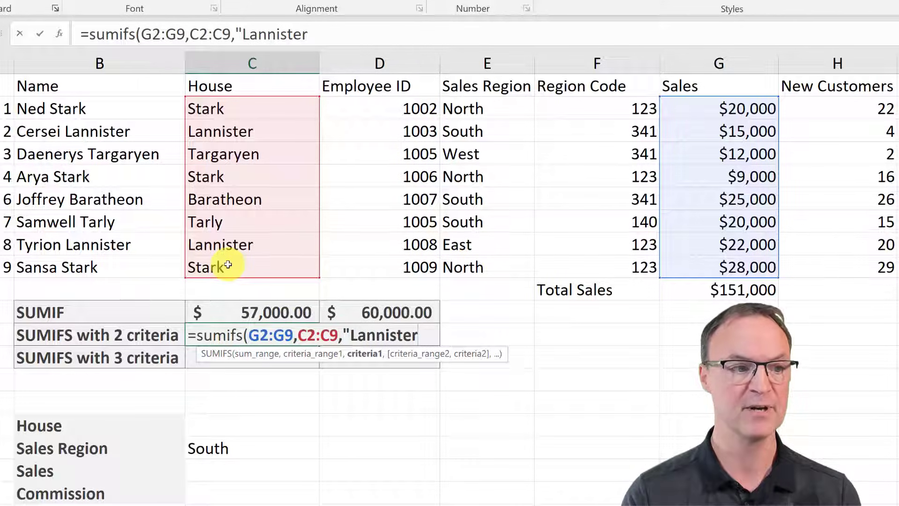
text(")
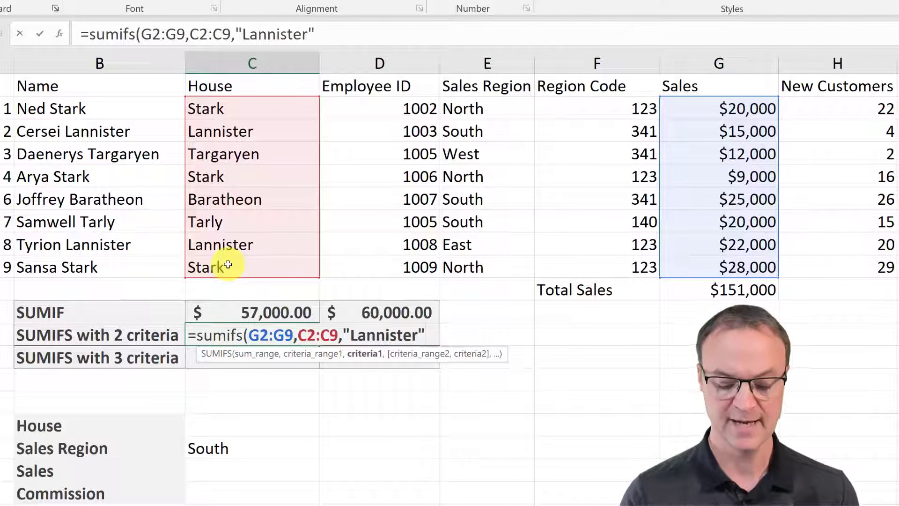
text(,)
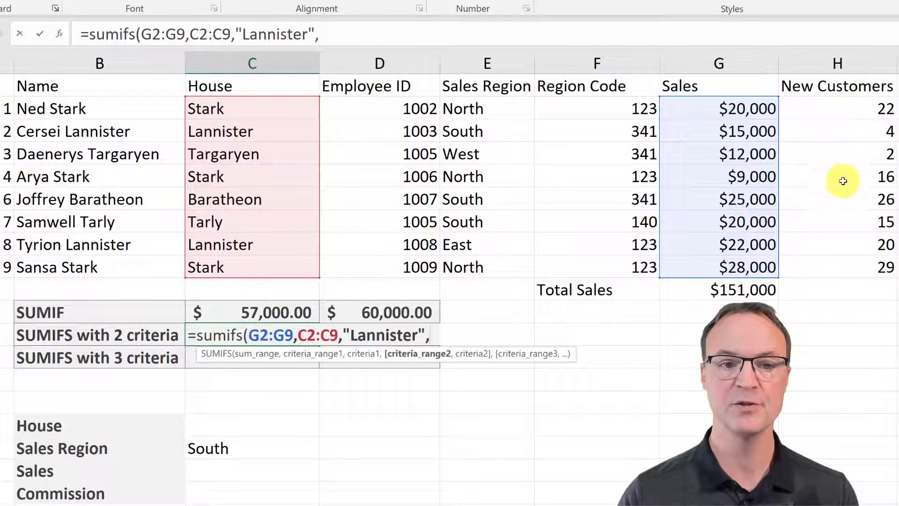
drag(843, 108, 841, 265)
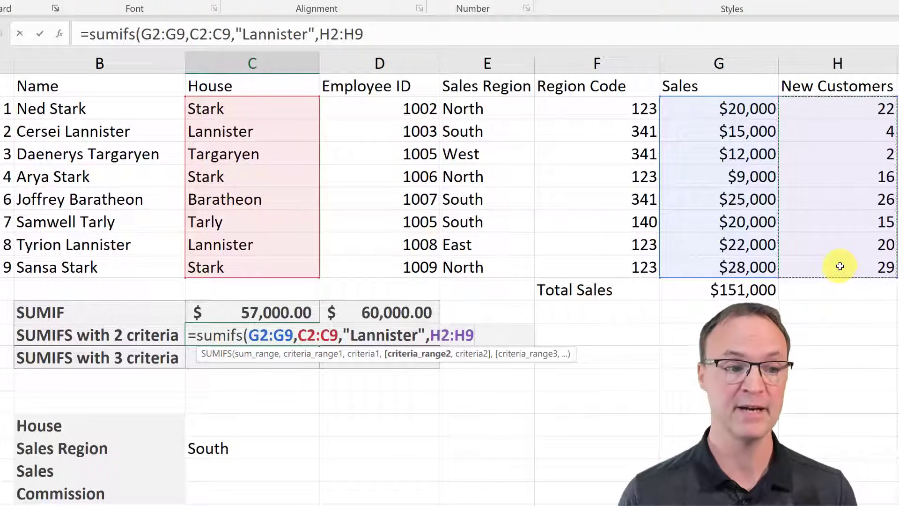
text(,)
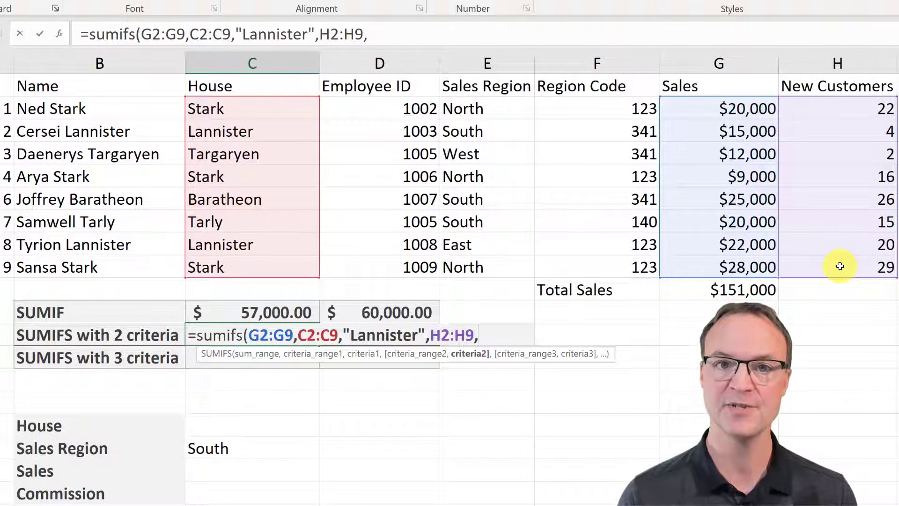
text(")
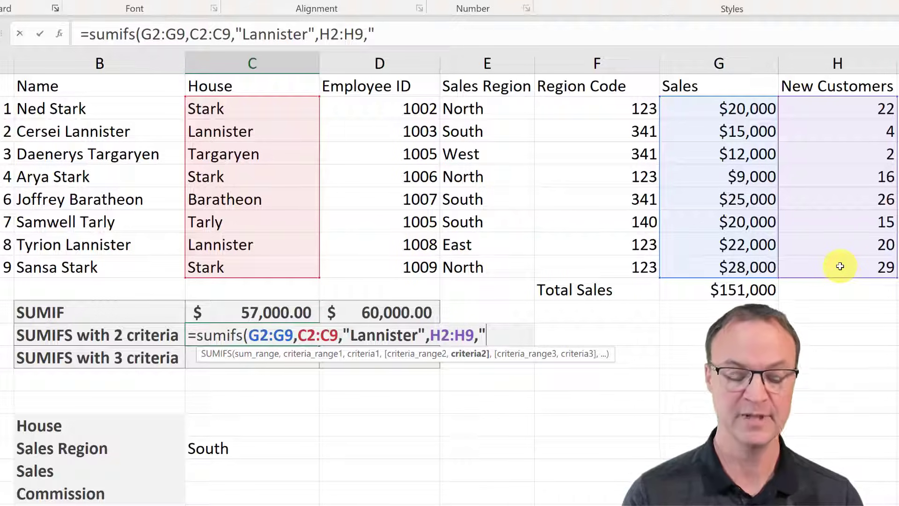
text(>)
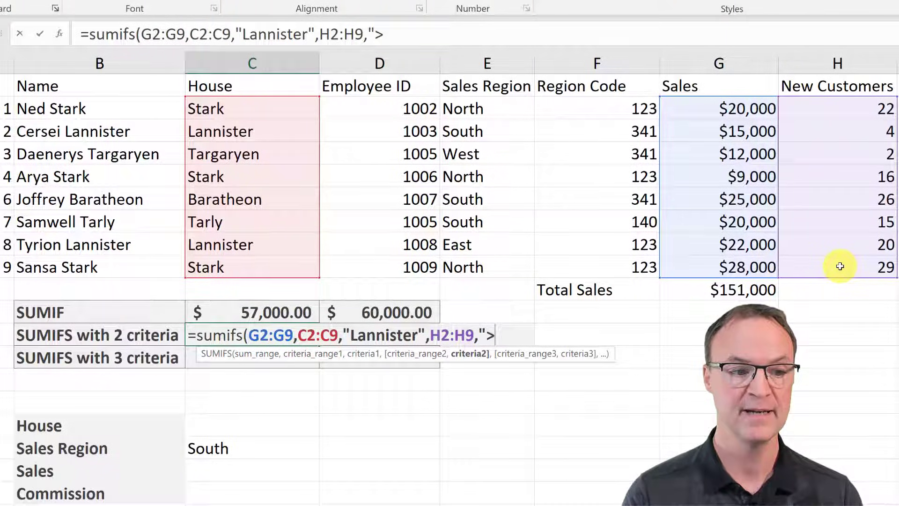
text(10)
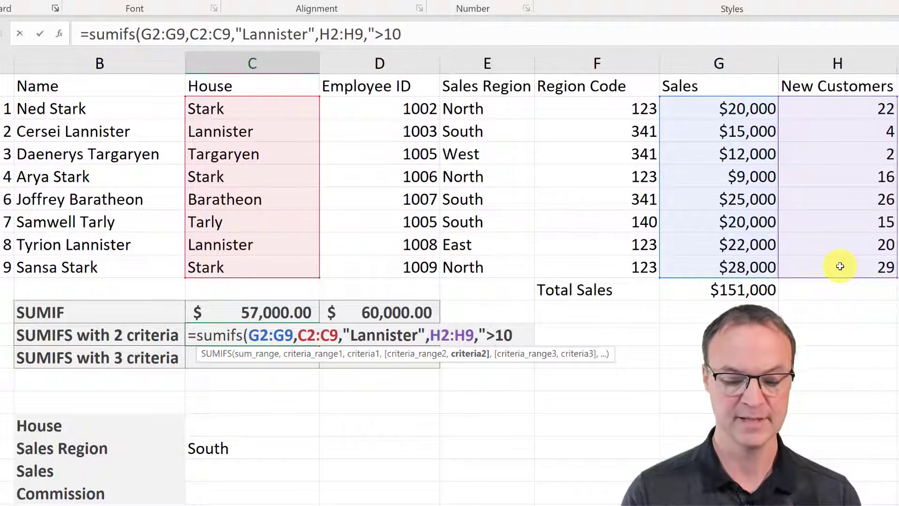
text("))
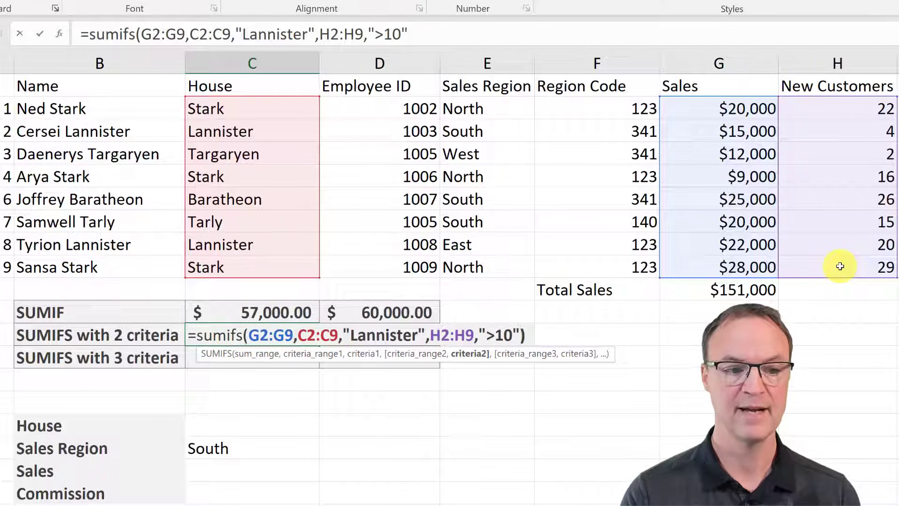
key(Return)
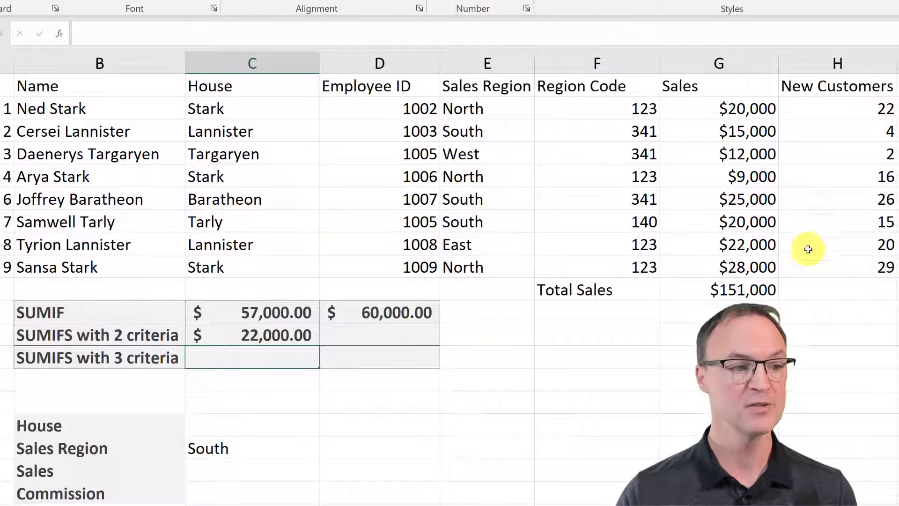
Verify the $22,000.00 result against both Lannister rows' sales and new customer counts.
click(265, 131)
click(753, 132)
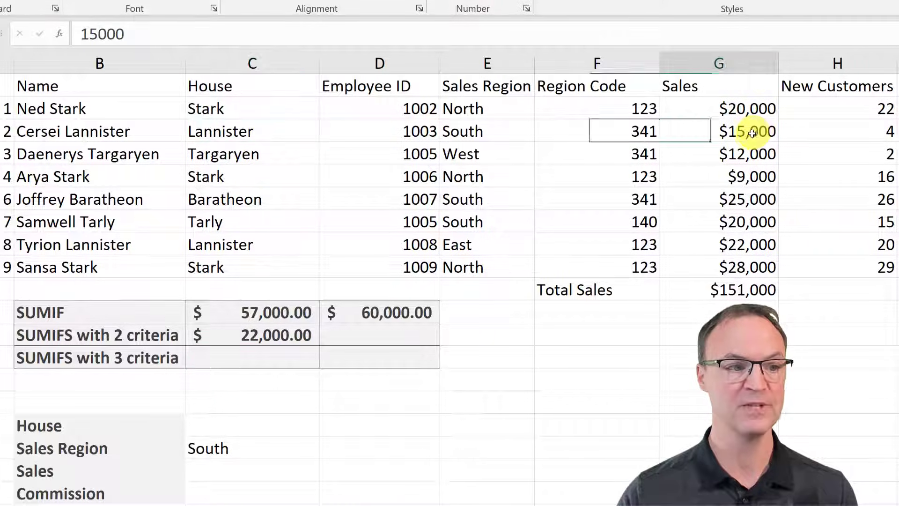
click(765, 245)
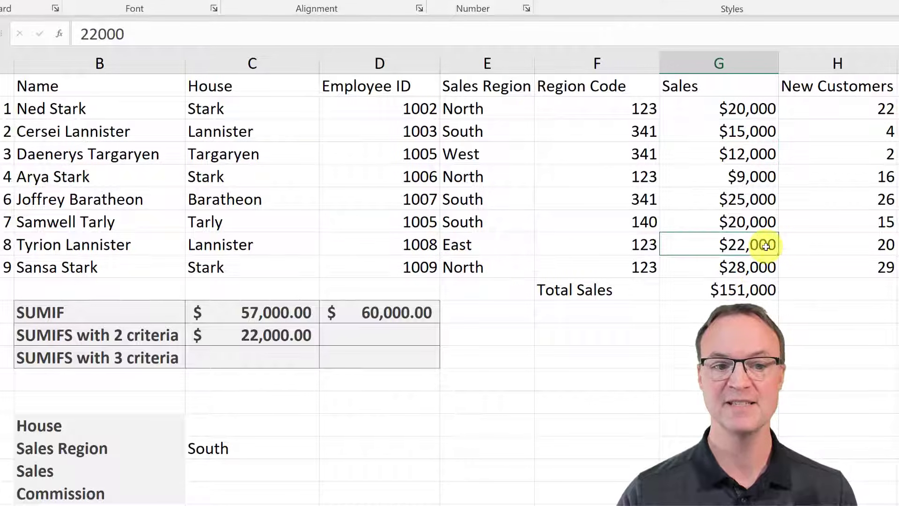
click(864, 250)
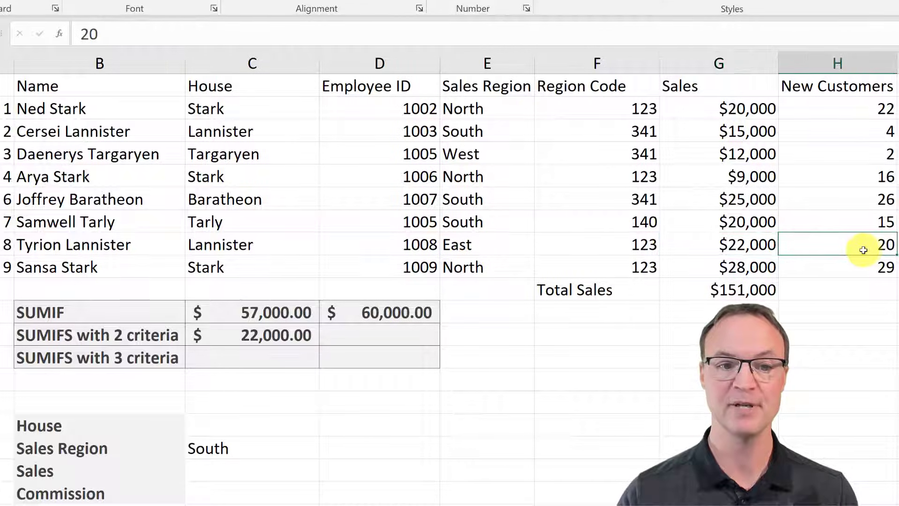
click(874, 131)
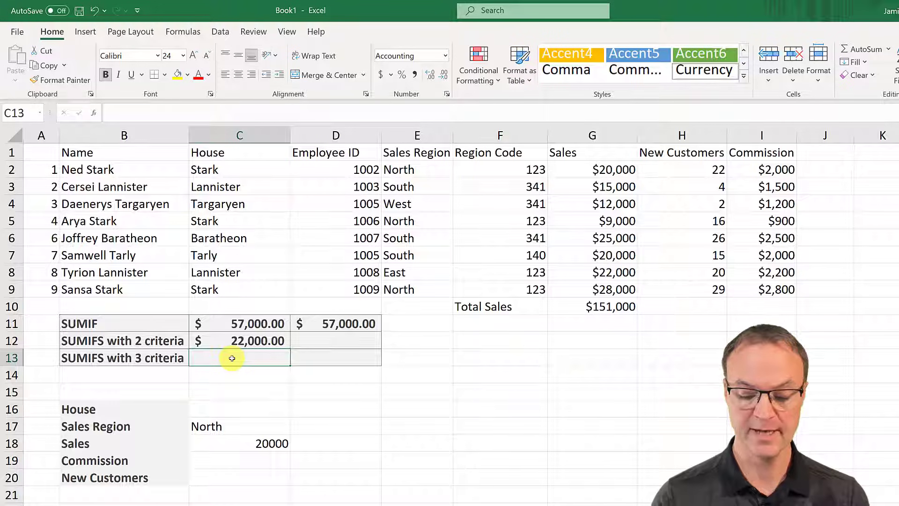
Start =SUMIFS(I2:I9,H2:H9,">20", summing Commission where New Customers exceed 20.
text(=sum)
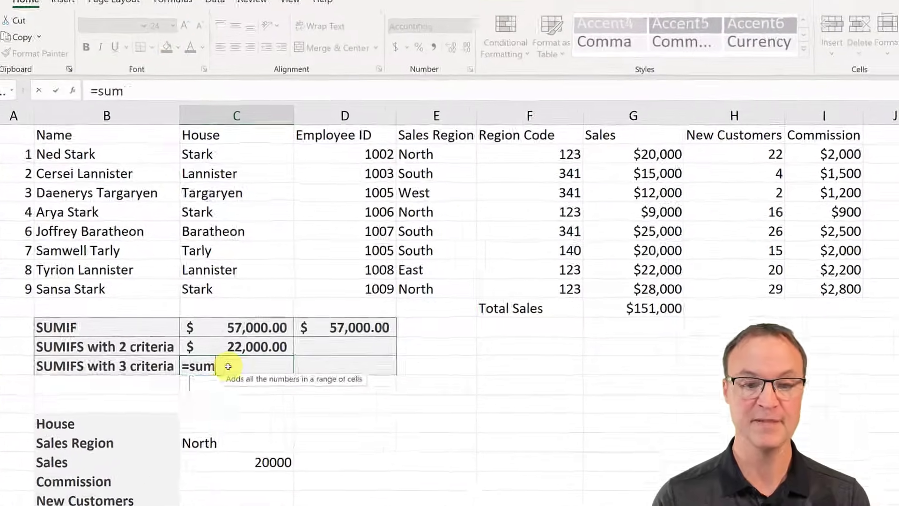
text(ifs)
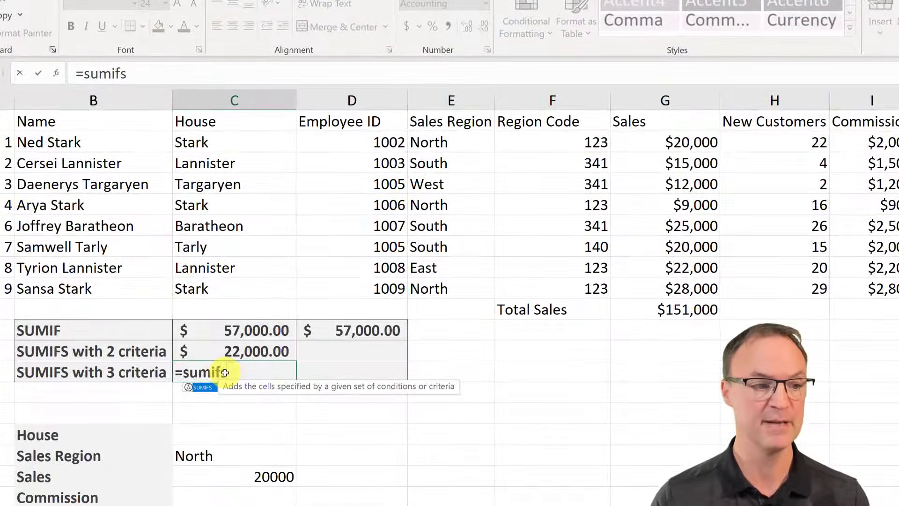
double_click(205, 390)
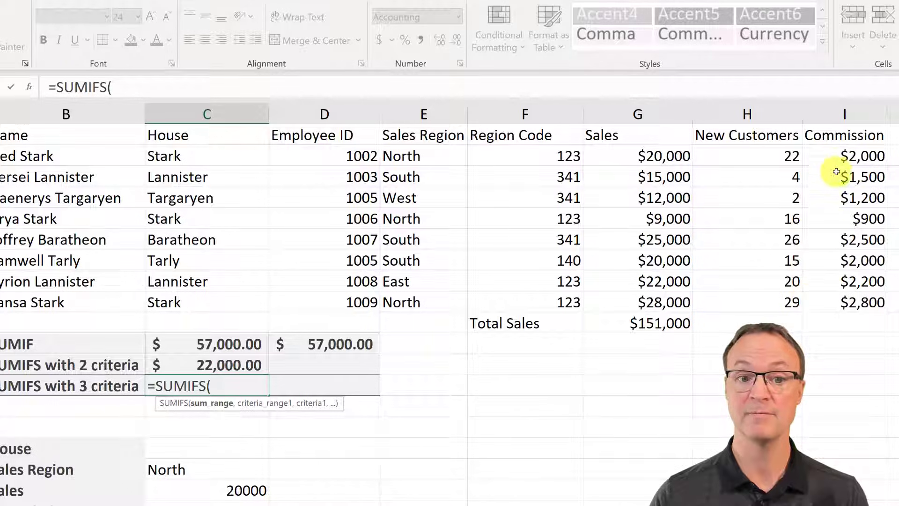
drag(836, 154, 835, 303)
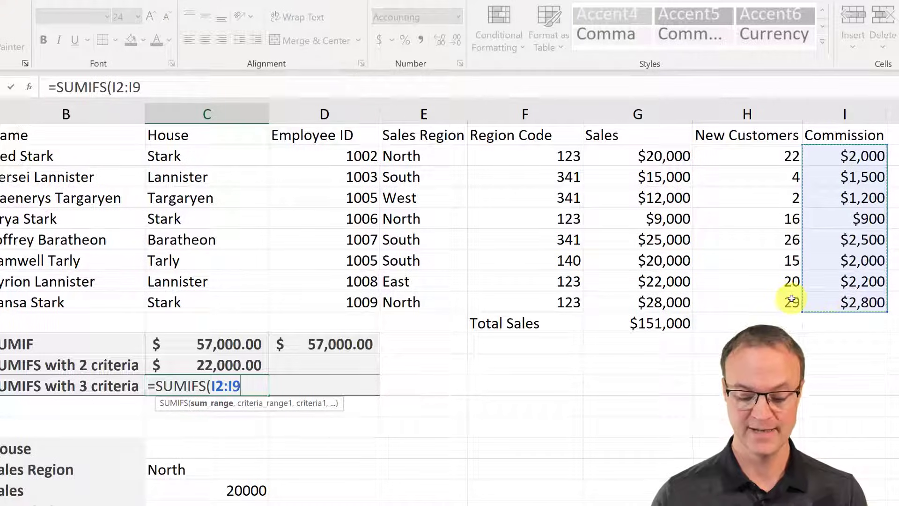
text(,)
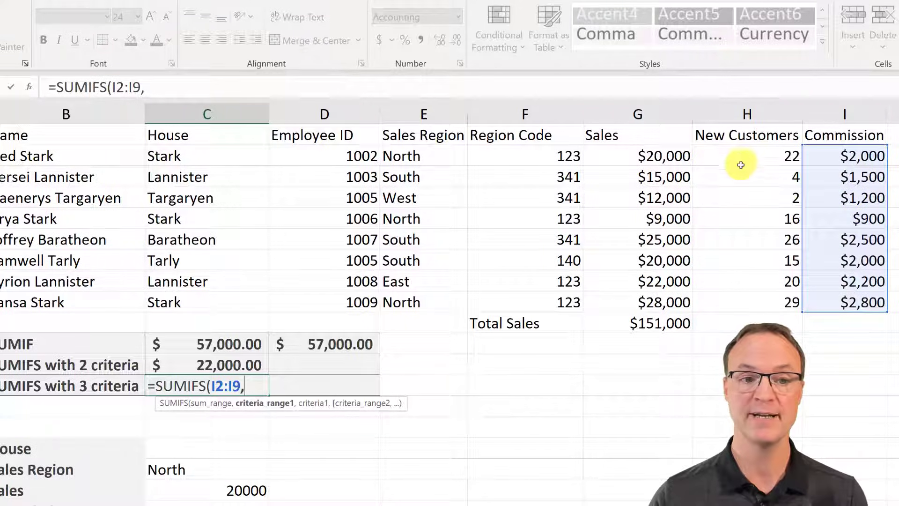
drag(741, 165, 741, 305)
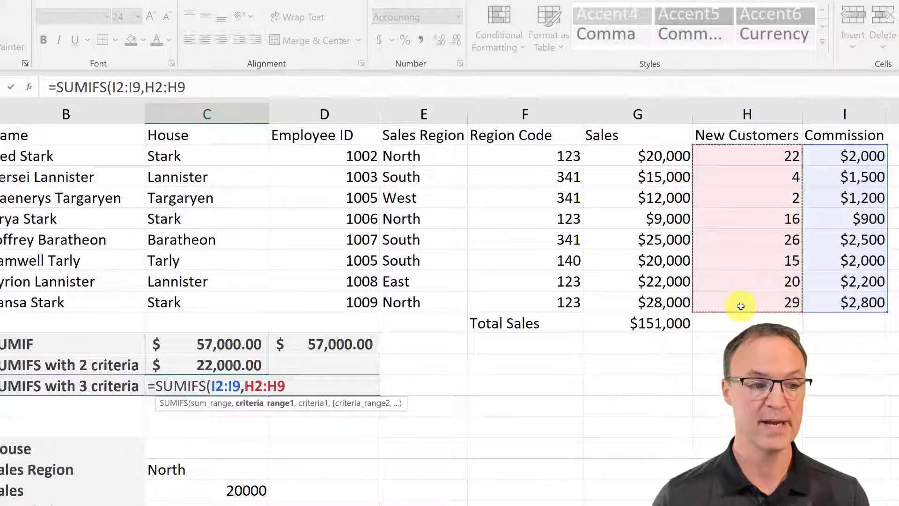
text(,")
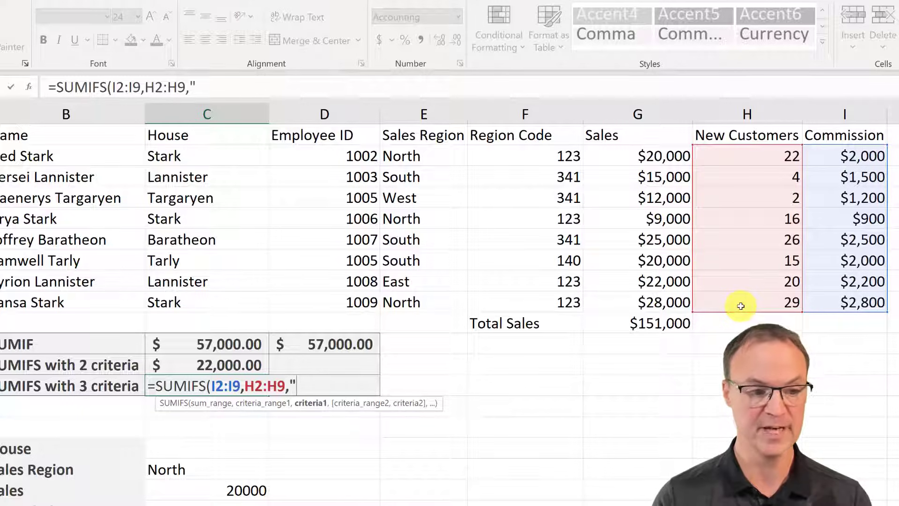
text(>20)
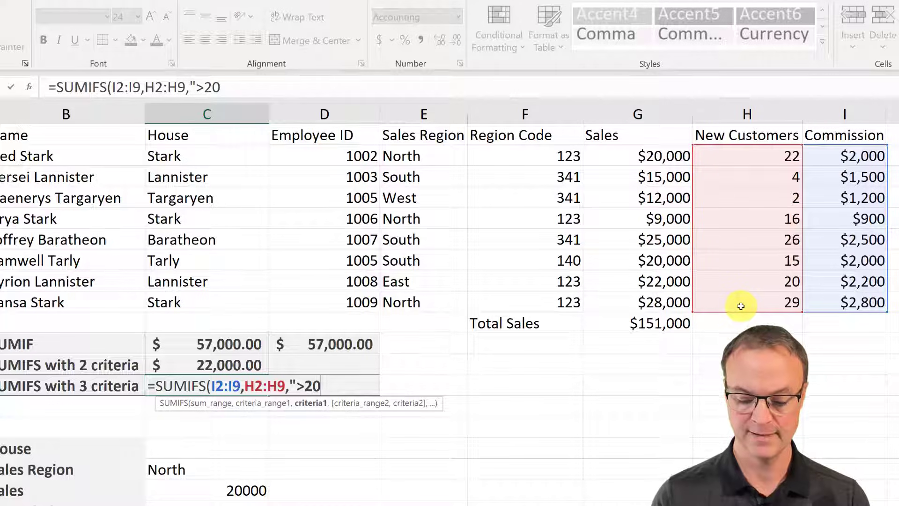
text(")
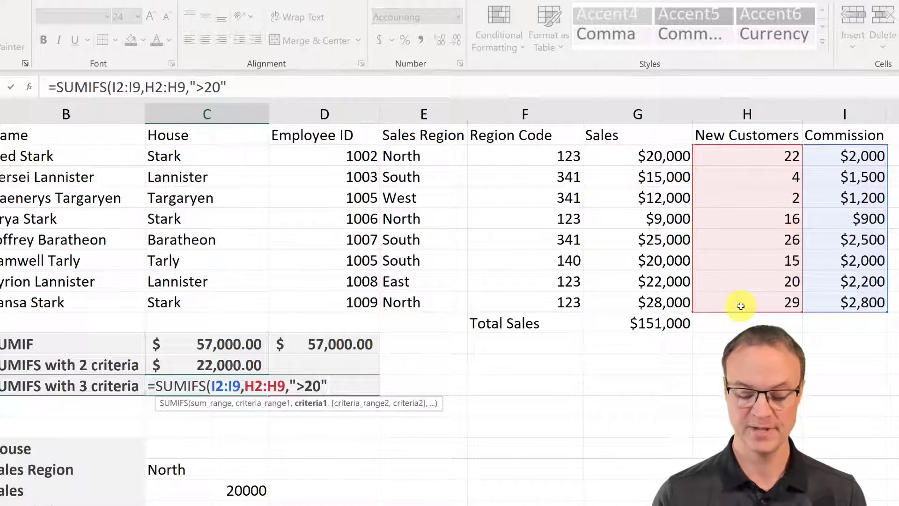
text(,)
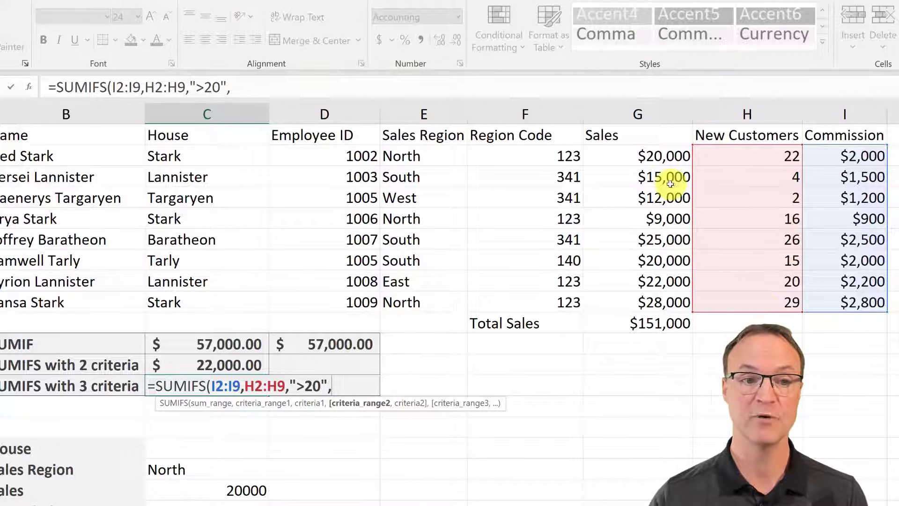
Add the G2:G9 ">=20000" and E2:E9 "North" criteria, giving $4,800.00.
drag(653, 153, 657, 291)
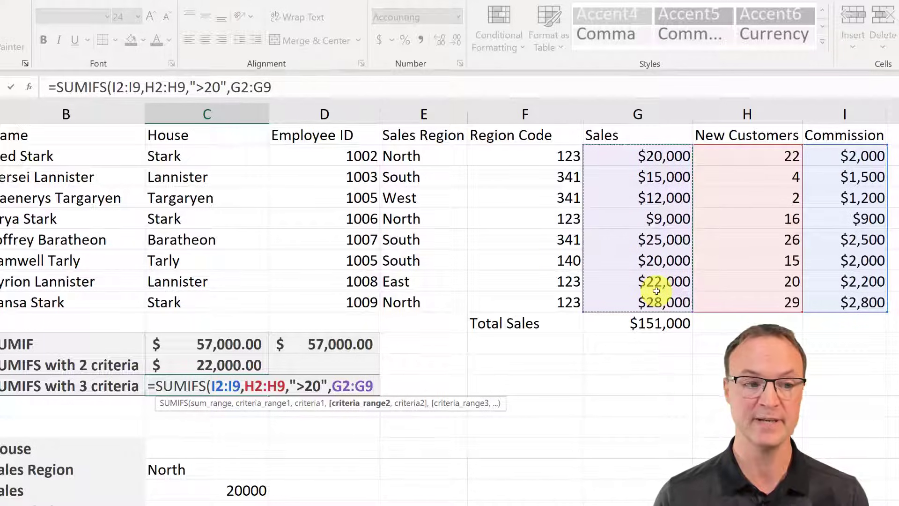
text(,")
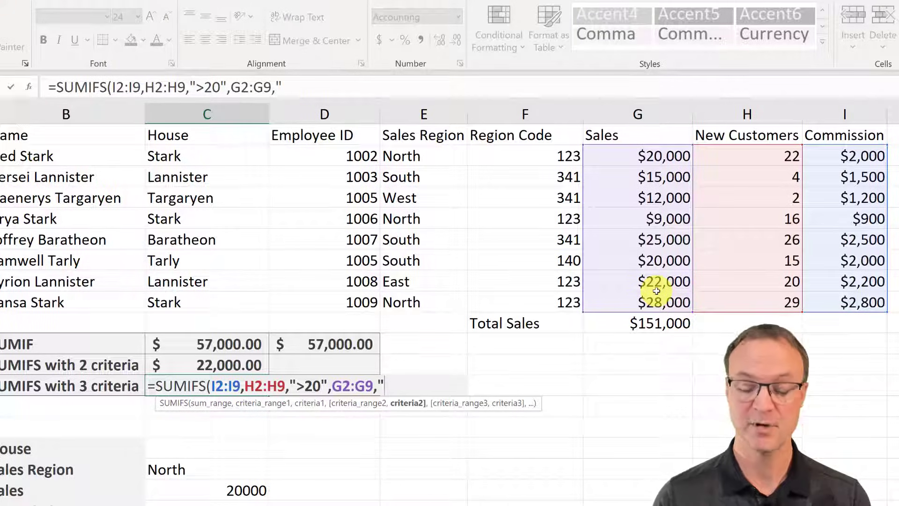
text(>)
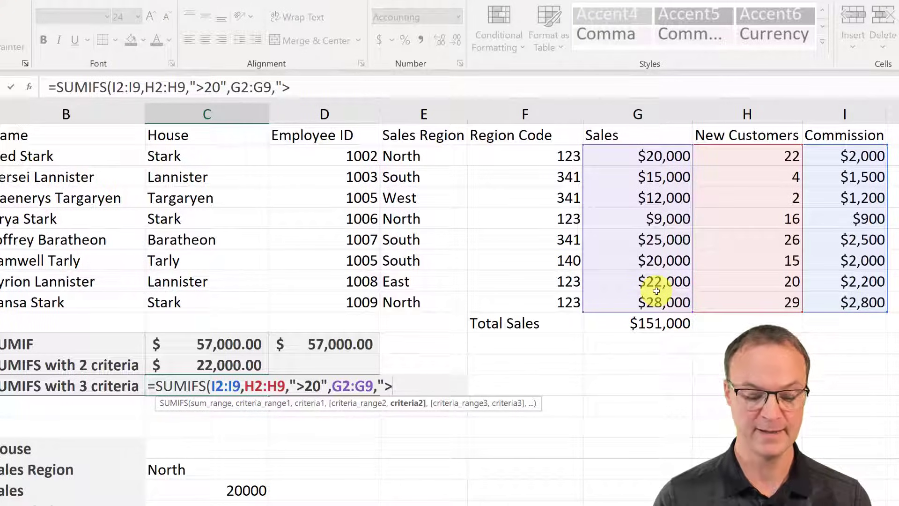
text(=)
text(20)
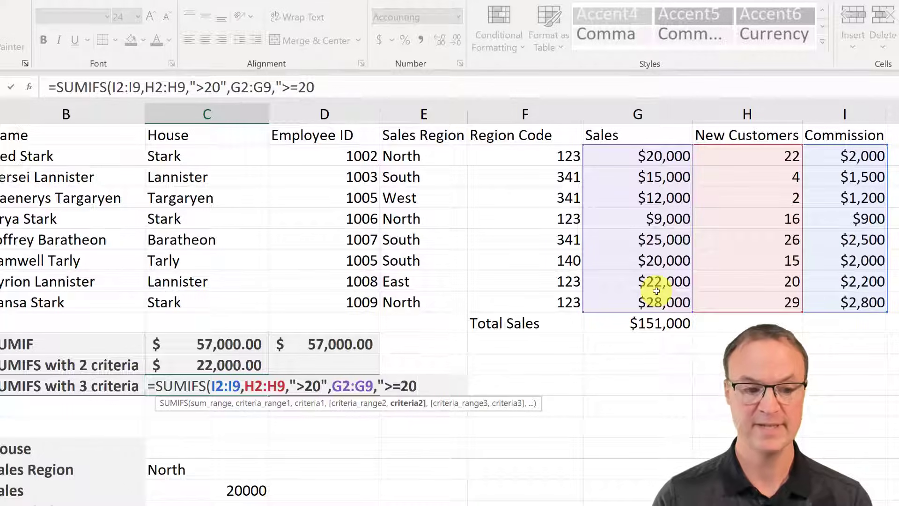
text(000)
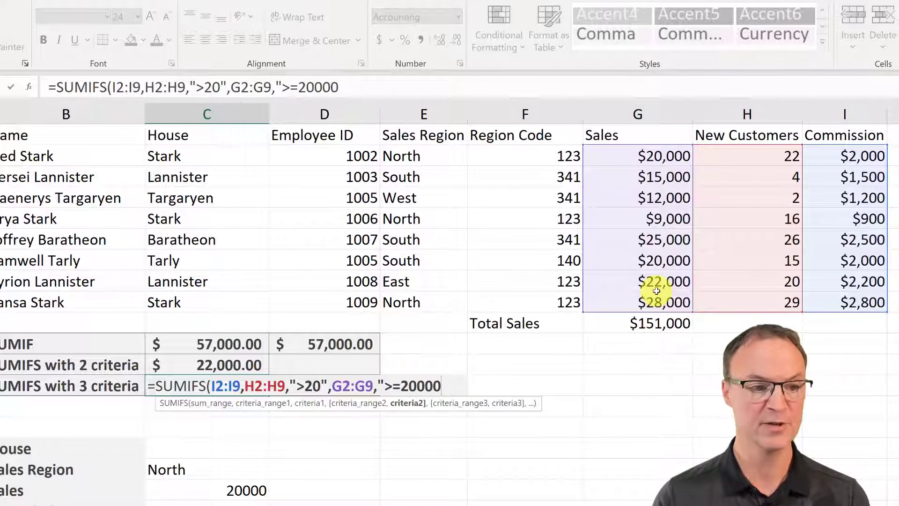
text(",)
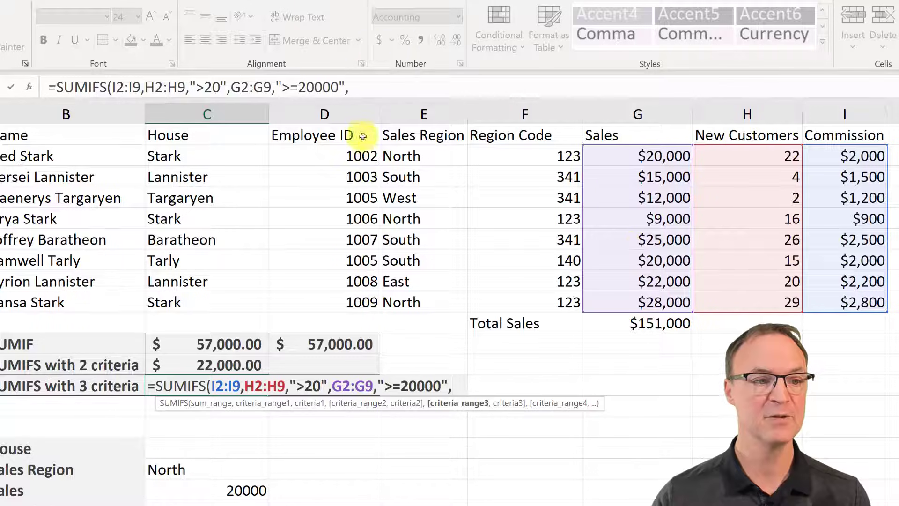
drag(399, 156, 397, 291)
text(,)
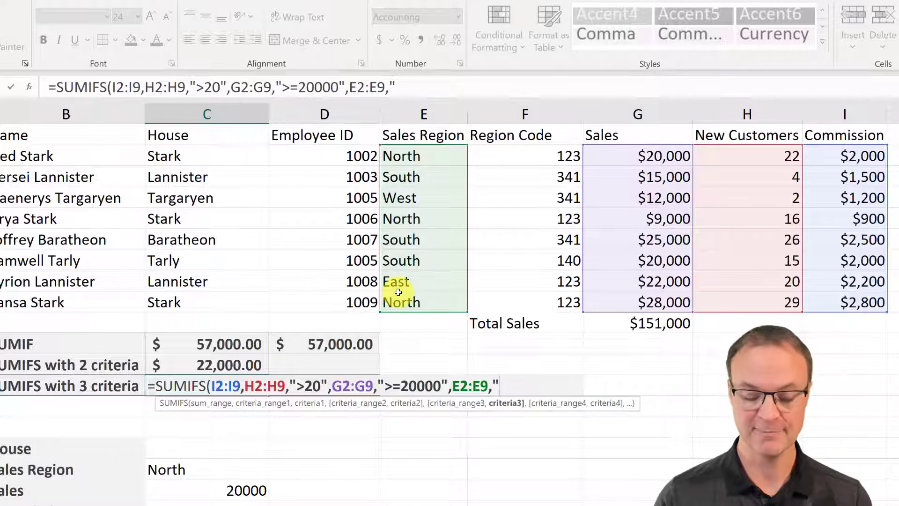
text("North)
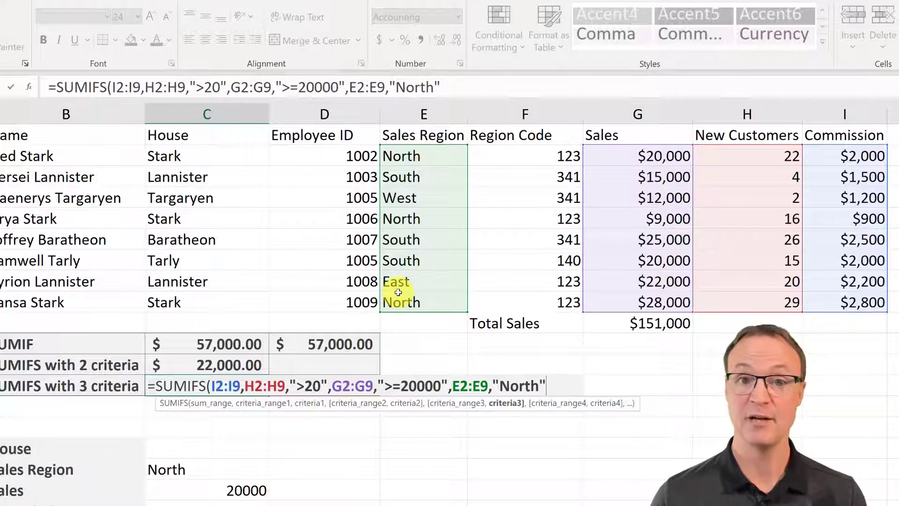
text("))
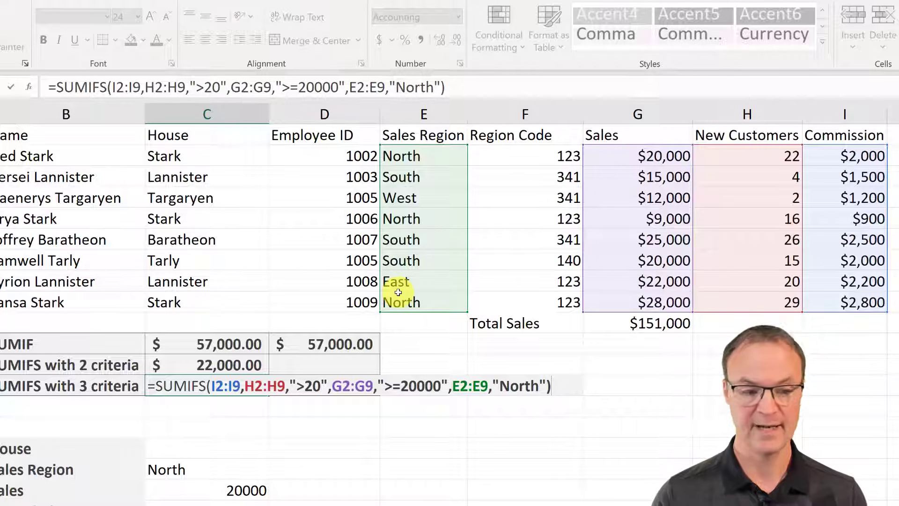
key(Return)
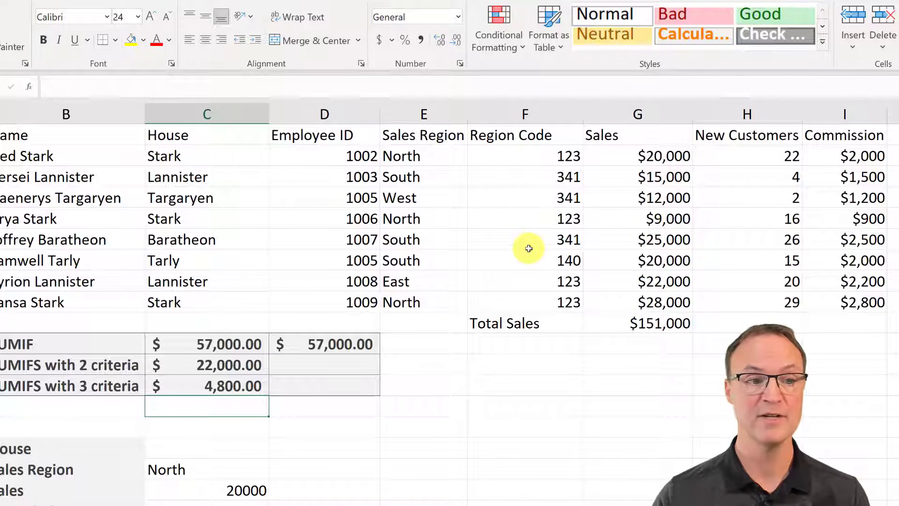
click(429, 158)
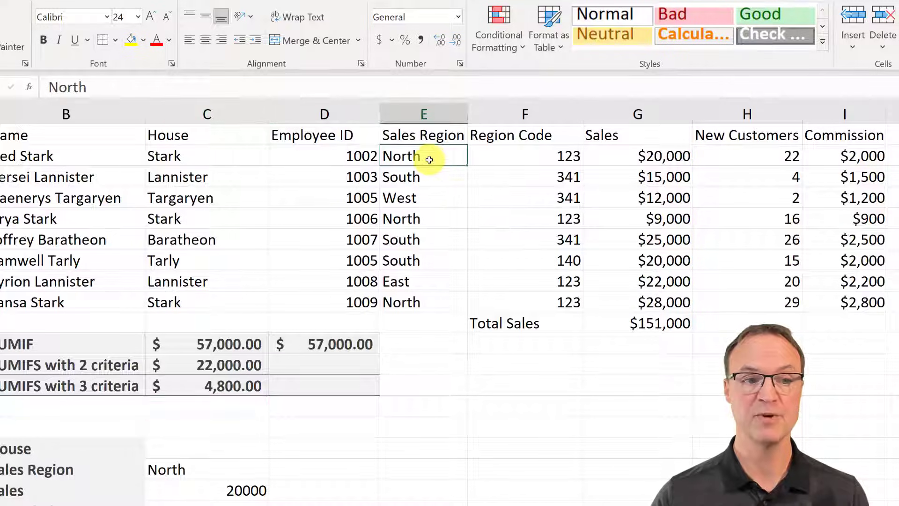
click(856, 157)
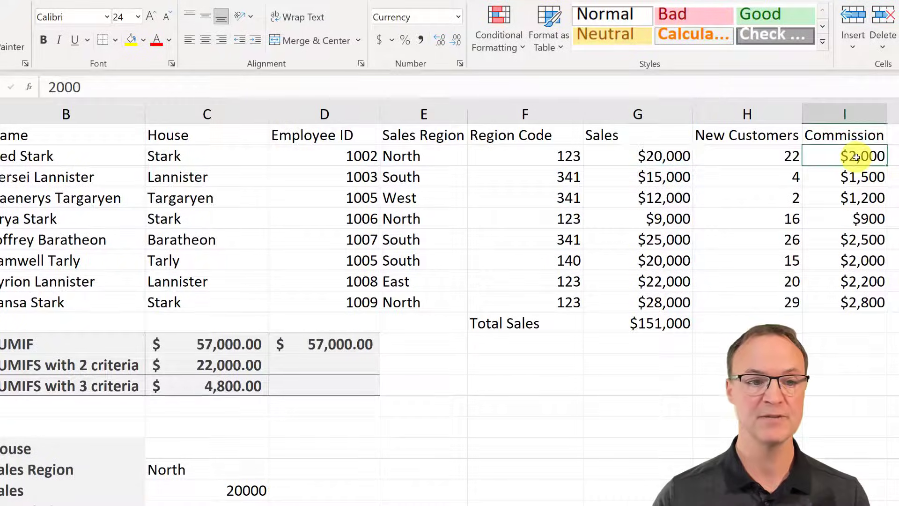
click(859, 305)
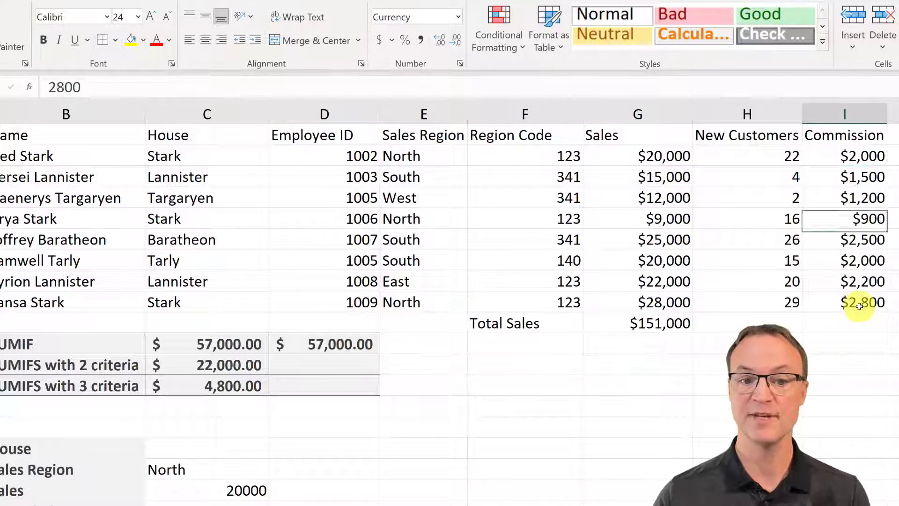
click(790, 308)
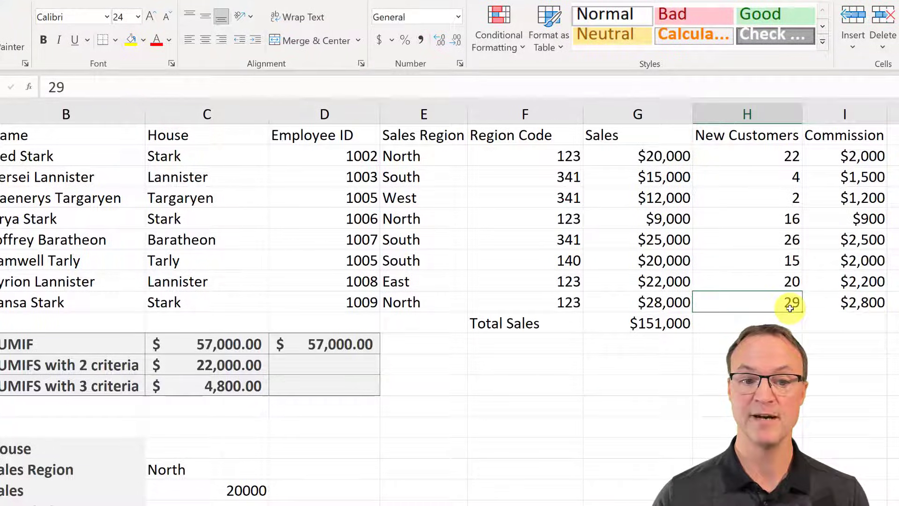
click(773, 157)
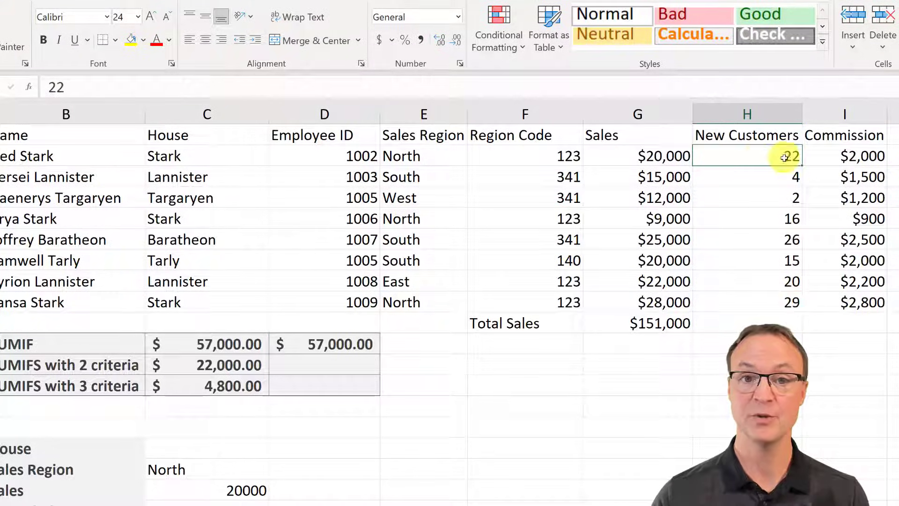
click(667, 161)
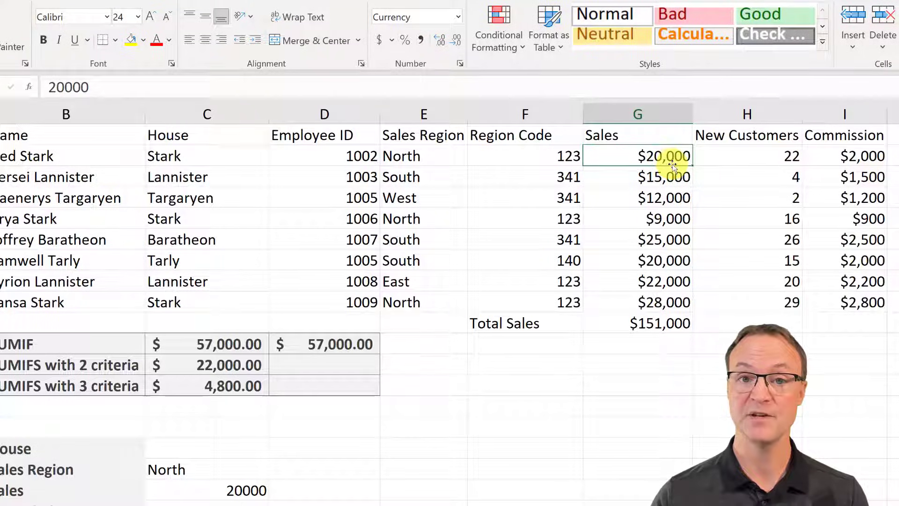
click(675, 304)
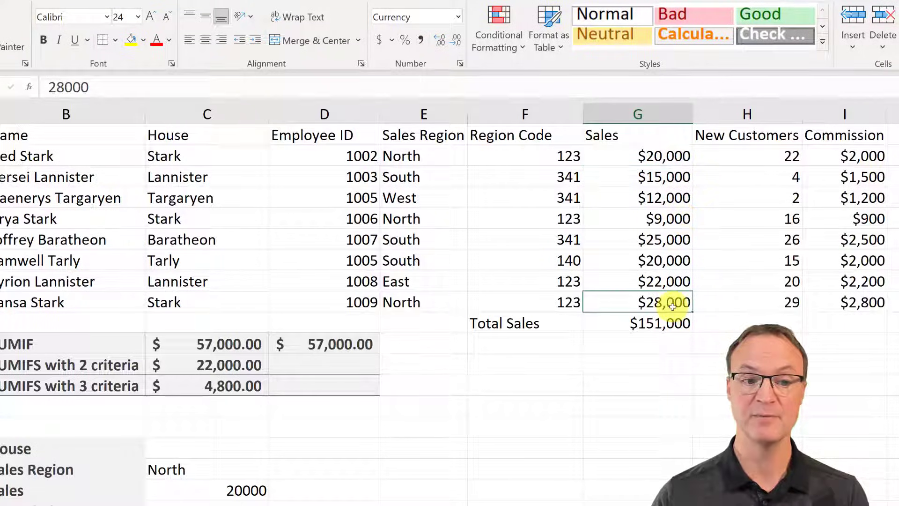